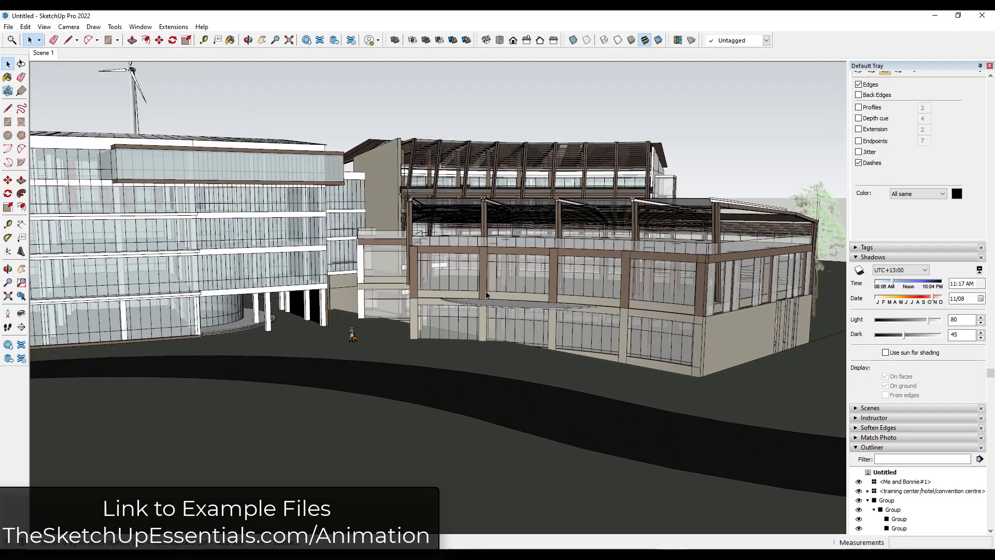
- Add Scene 2 from the current view and Scene 3 from a view around the other side of the building
right_click(48, 56)
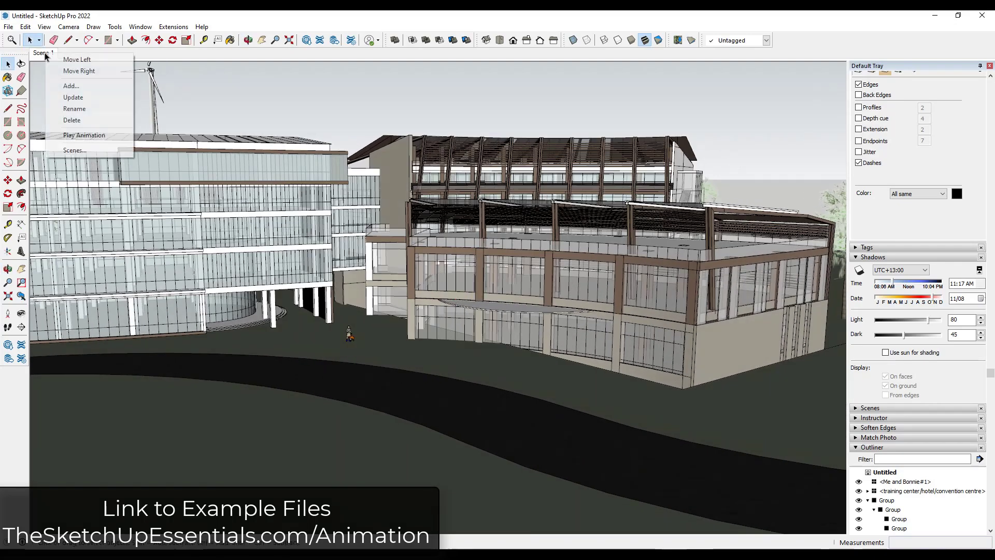
left_click(69, 86)
middle_click_drag(693, 298, 456, 259)
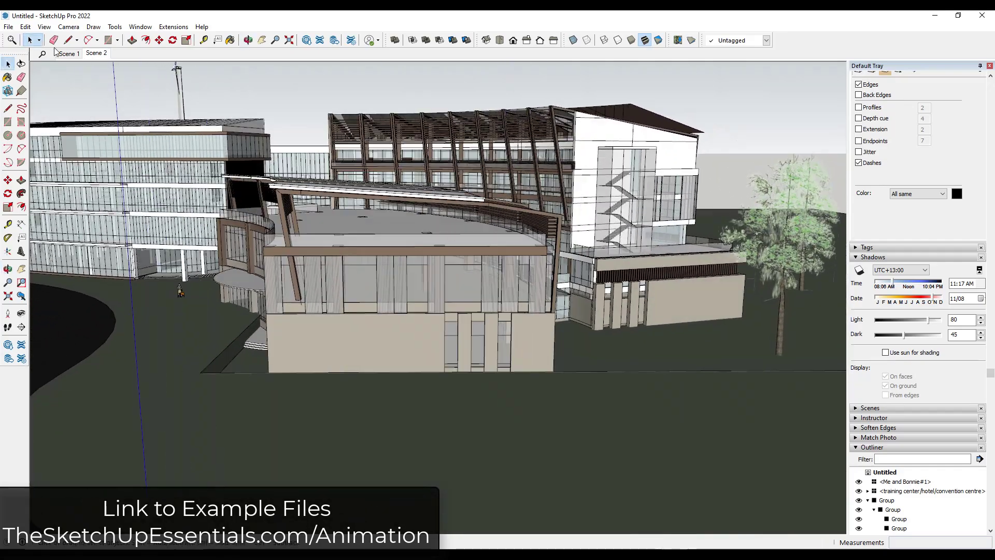
right_click(103, 55)
left_click(121, 84)
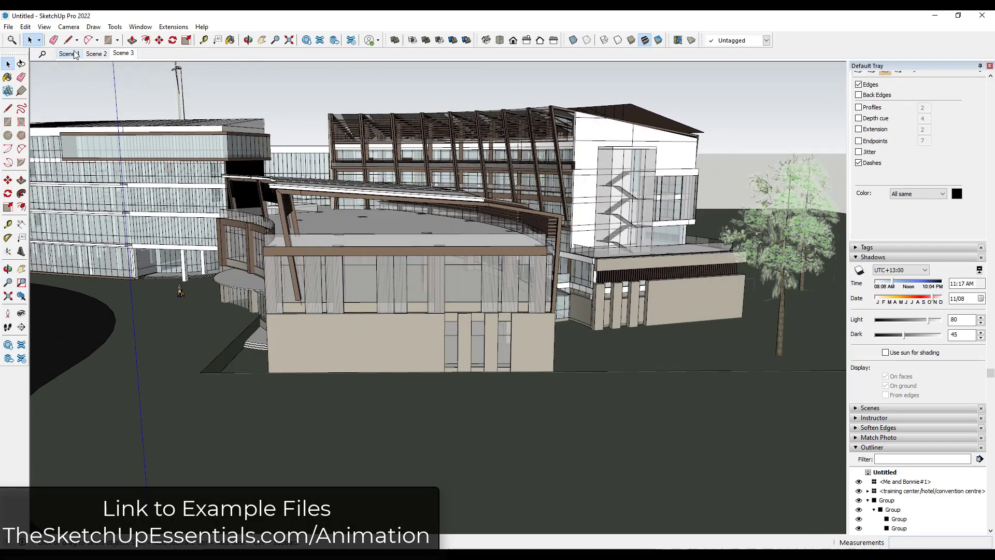
- Play the scene animation starting from Scene 1 and stop it
left_click(74, 54)
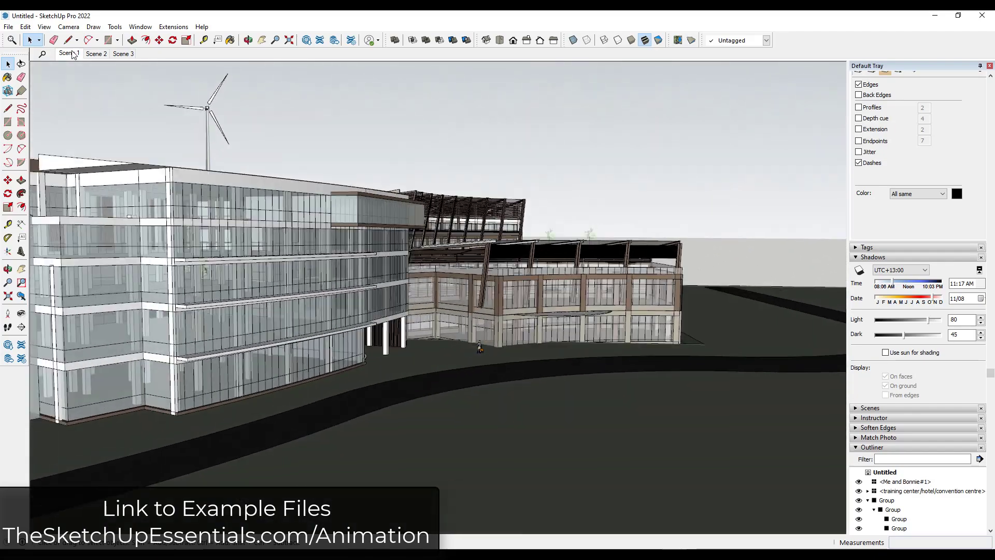
right_click(73, 54)
left_click(129, 133)
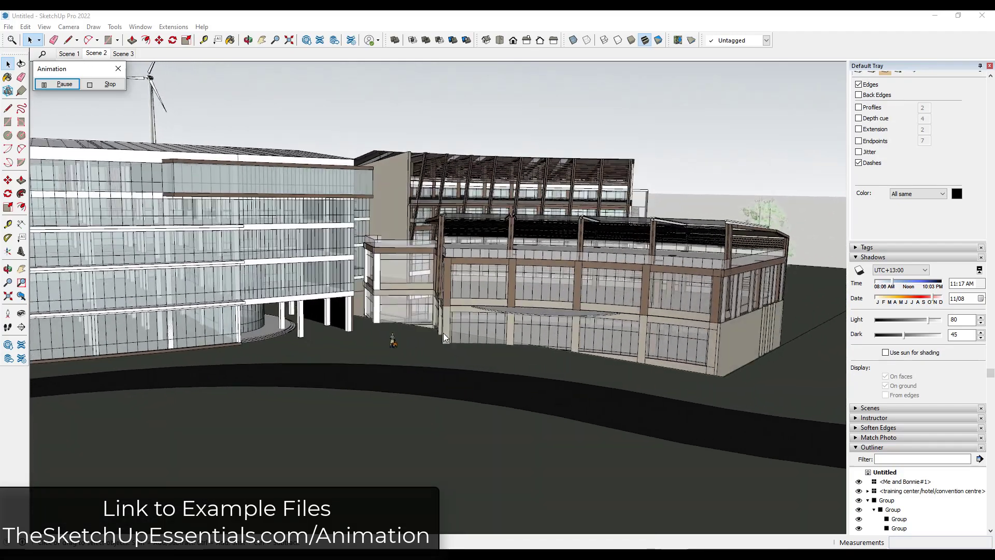
left_click(107, 85)
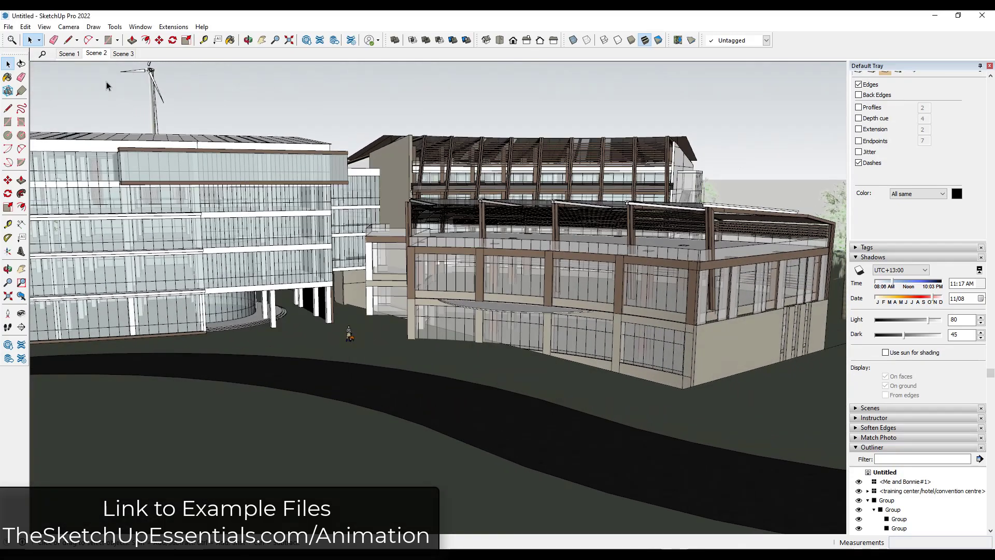
- Examine the model's scene transition and scene delay settings for animations
left_click(25, 26)
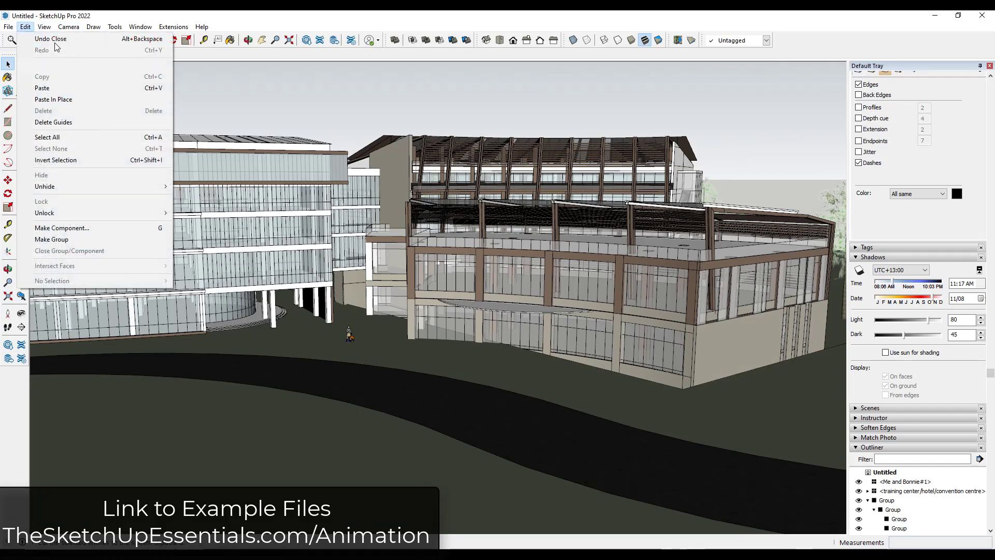
left_click(44, 26)
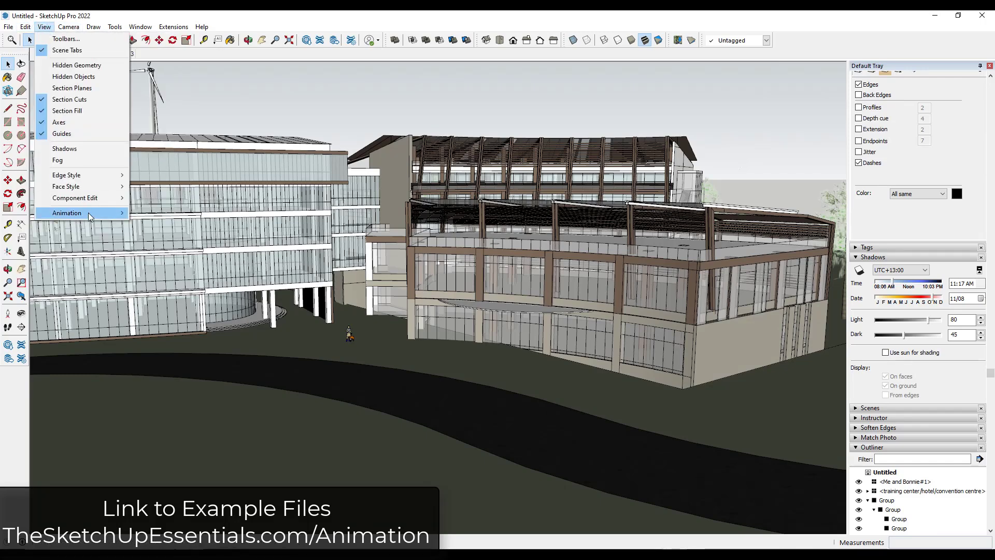
mouse_move(89, 212)
left_click(172, 292)
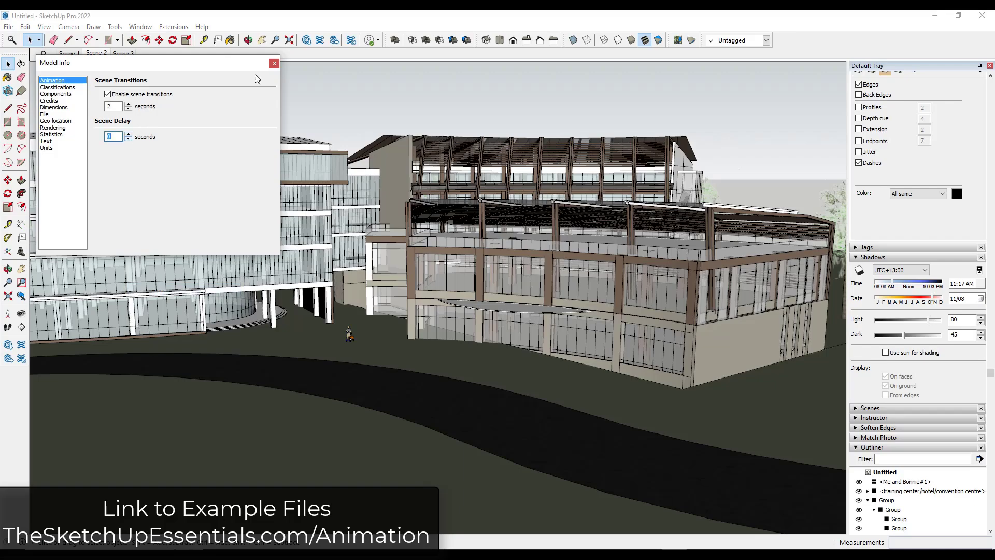
left_click(274, 64)
- Replay the scene animation from the scene tabs
left_click(96, 54)
right_click(68, 53)
left_click(108, 136)
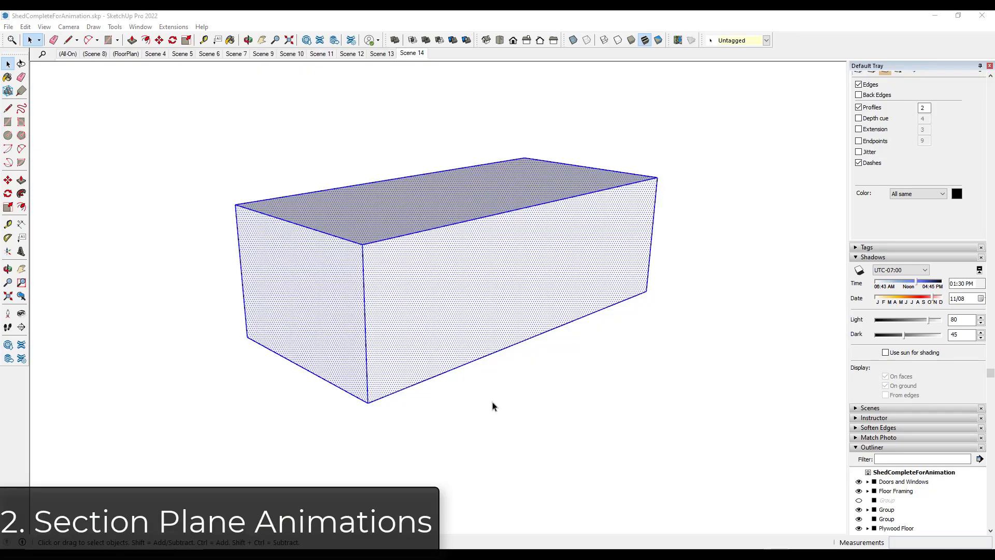
- Place a section plane at the box's far end, parallel to its short end face, keeping the default name
left_click(485, 393)
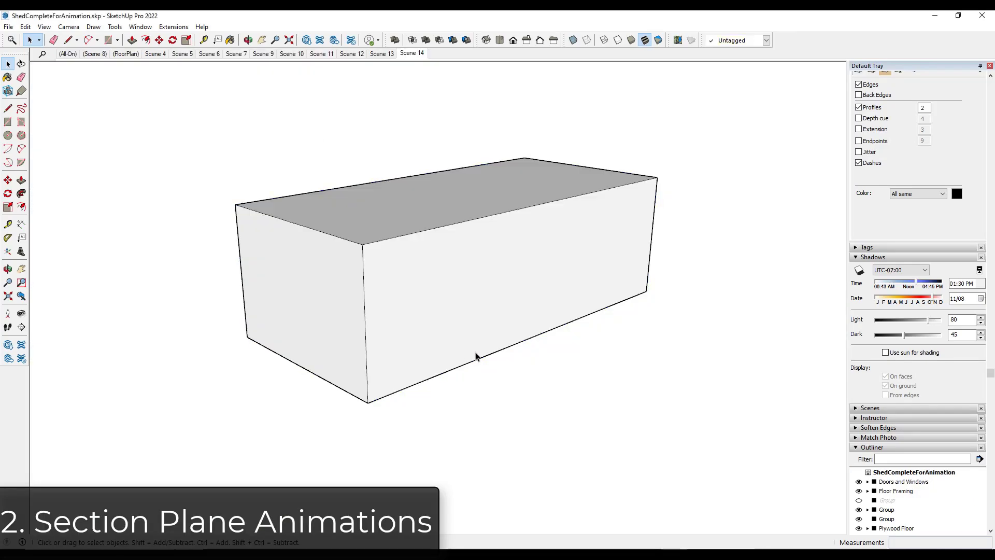
left_click(22, 327)
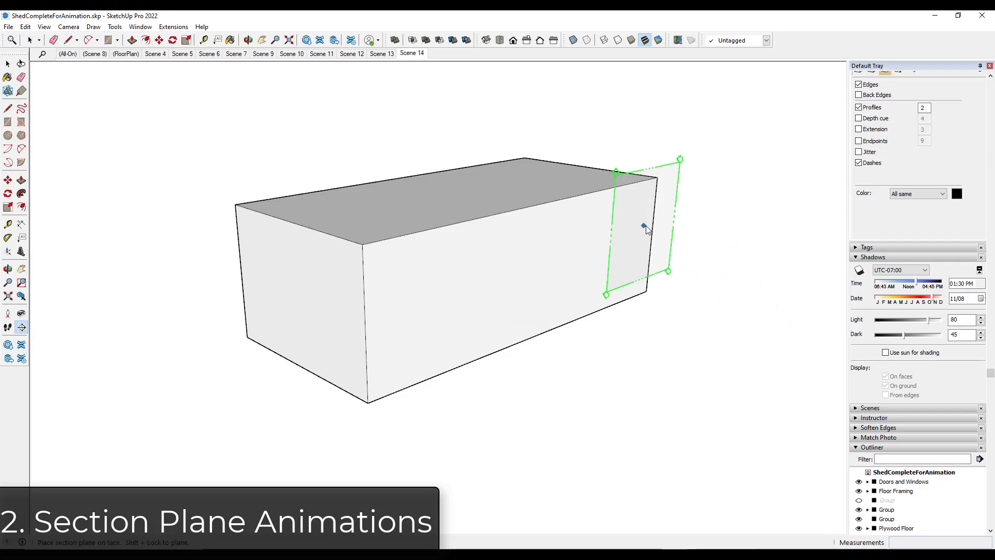
left_click(659, 226)
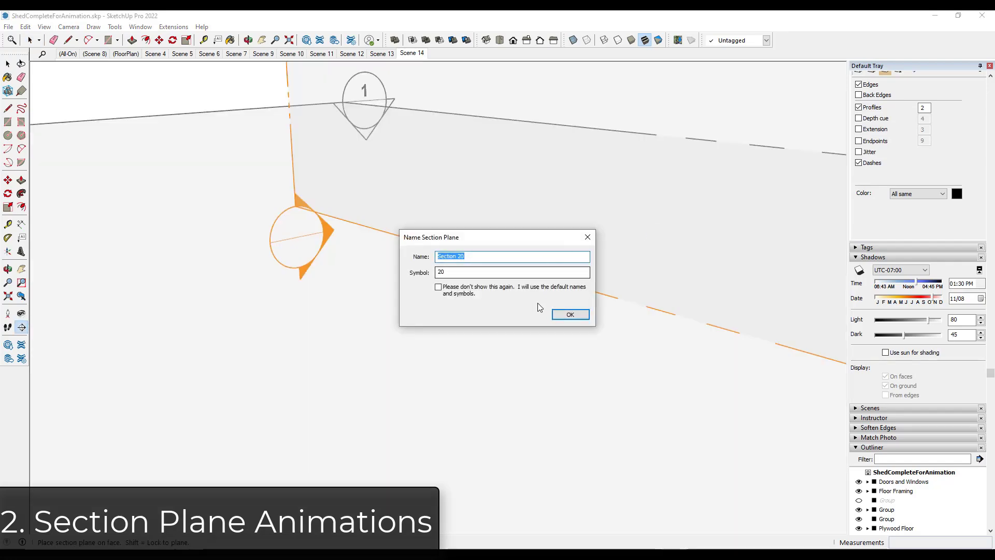
left_click(569, 313)
- Copy the new section plane along the box's length towards its near end
left_click(560, 282)
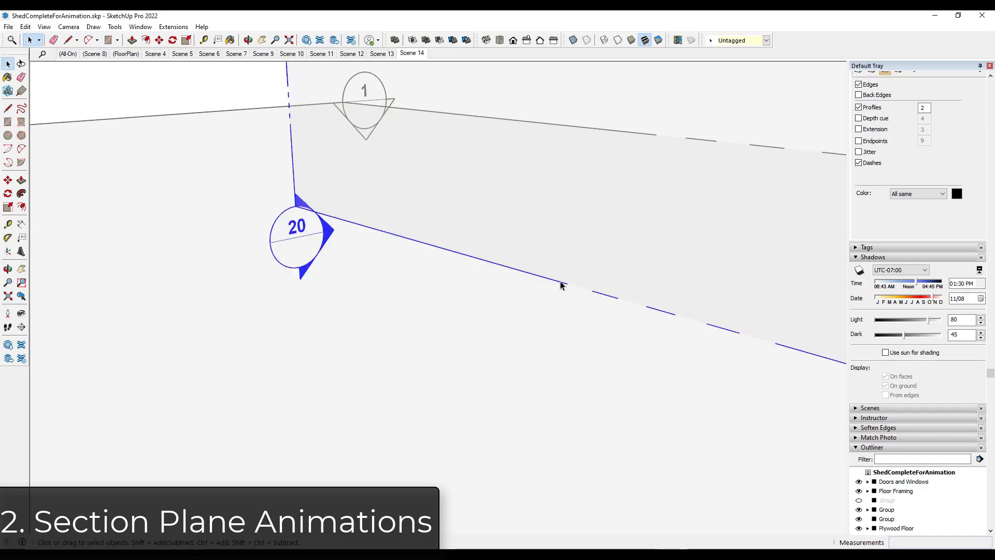
scroll(570, 290, "down", 5)
key("m")
key("ctrl")
left_click(701, 304)
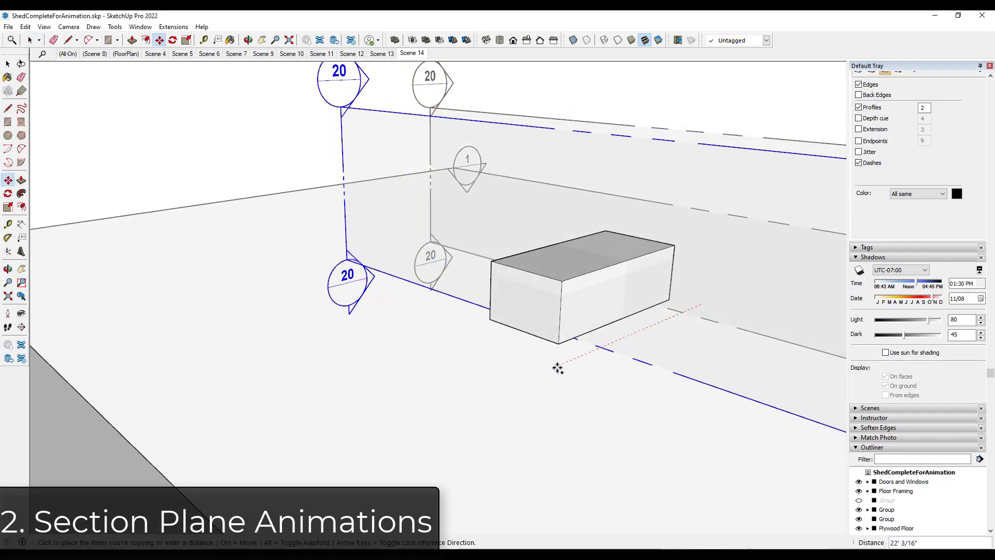
key("Escape")
scroll(688, 289, "up", 8)
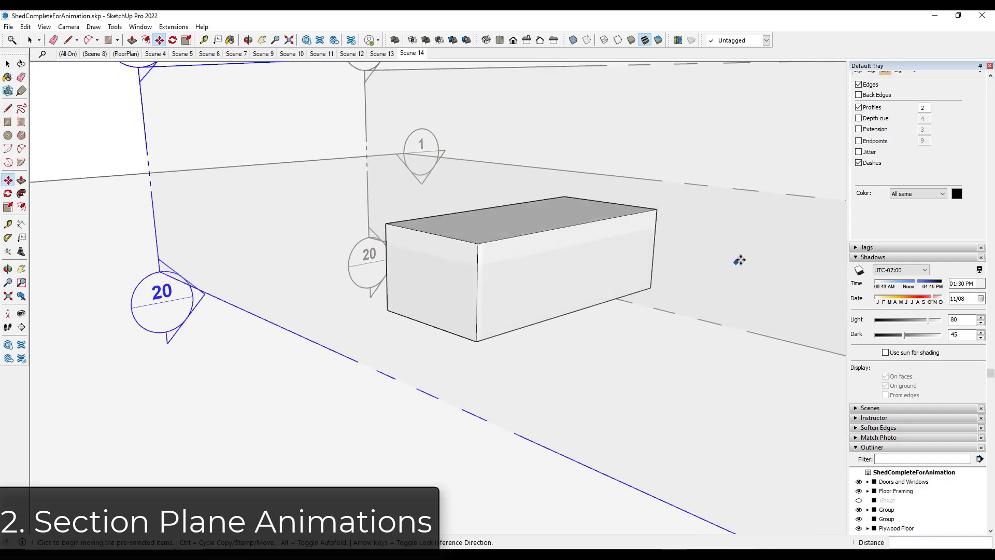
key("space")
- Make the section plane at the box's far end the active cut
scroll(627, 266, "down", 6)
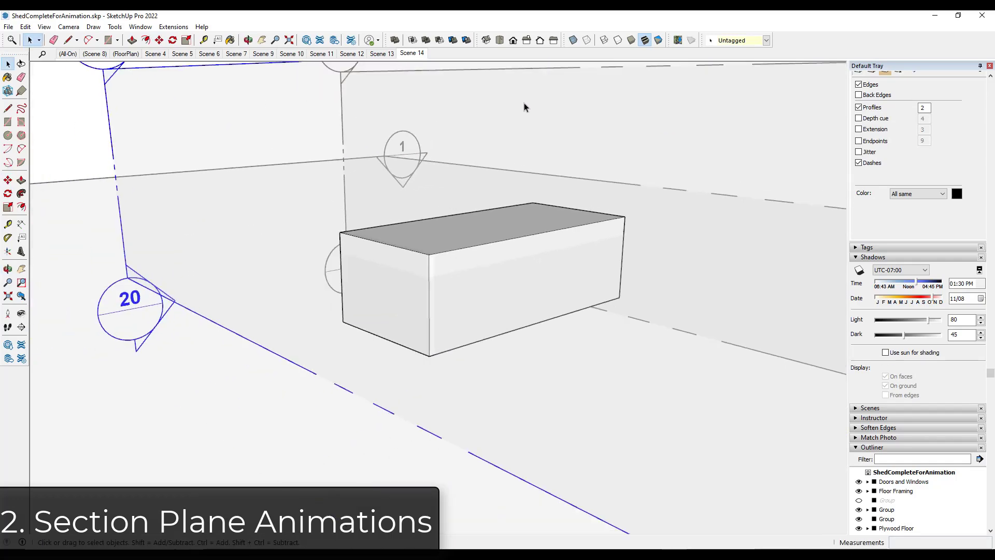
middle_click_drag(611, 191, 649, 181)
middle_click_drag(710, 118, 666, 99)
right_click(666, 99)
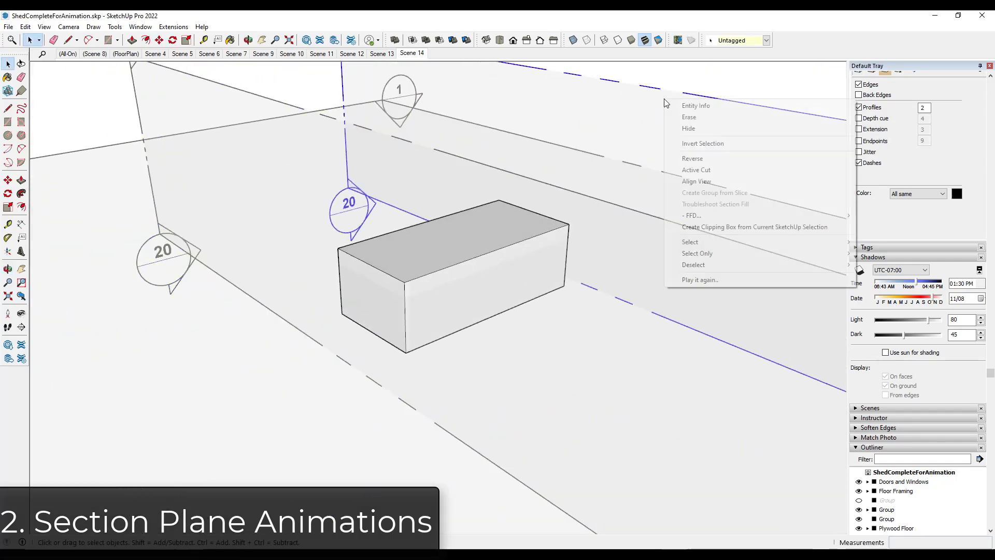
left_click(695, 170)
middle_click_drag(617, 259, 533, 142)
- Update Scene 14 with the far-end cut and add Scene 15
right_click(400, 54)
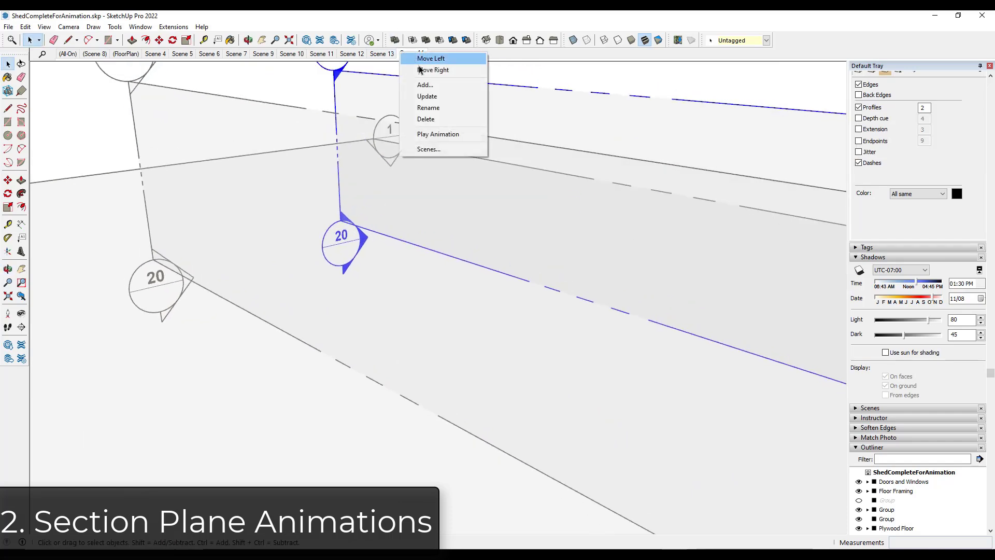
left_click(430, 96)
left_click(508, 330)
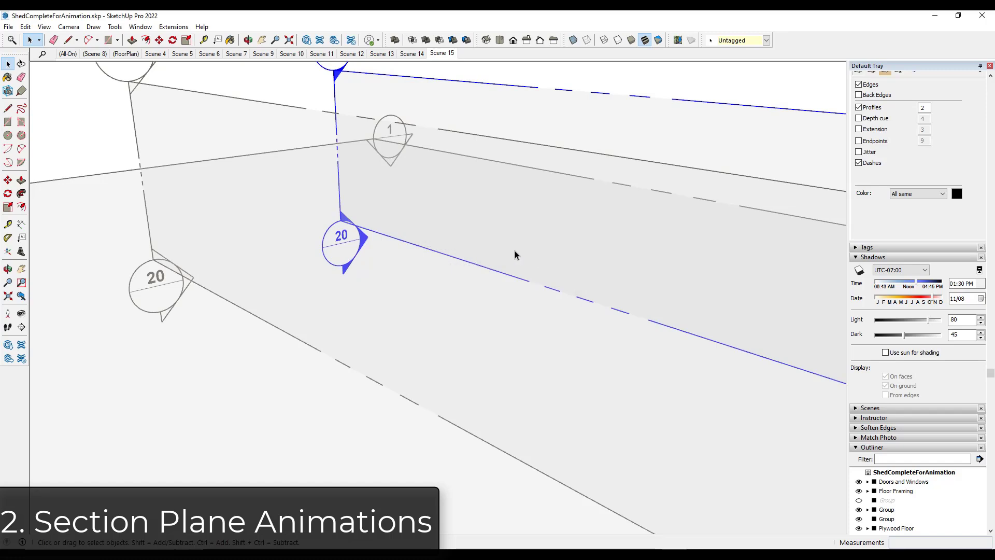
- Make the near section plane the active cut and move it outward past the box's near end
right_click(514, 214)
right_click(272, 133)
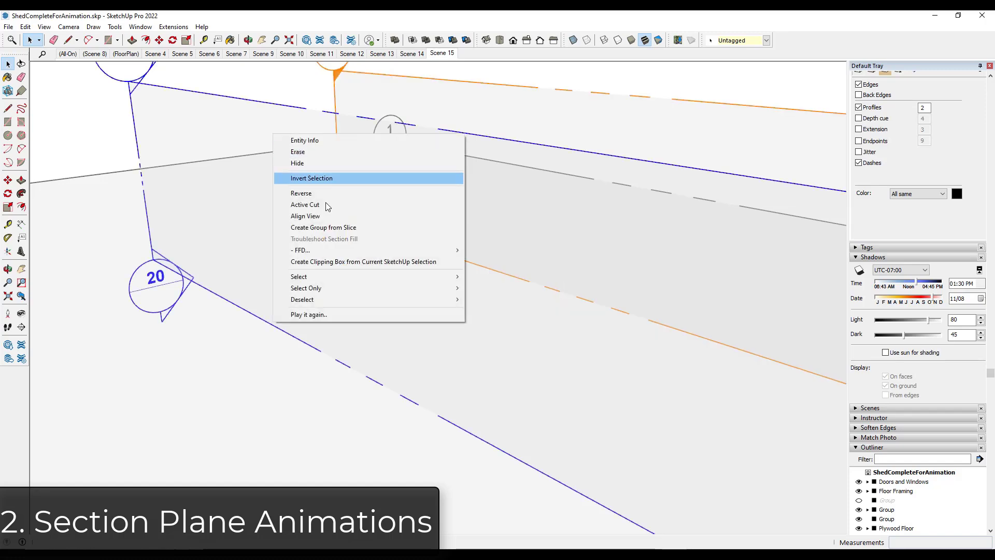
left_click(324, 206)
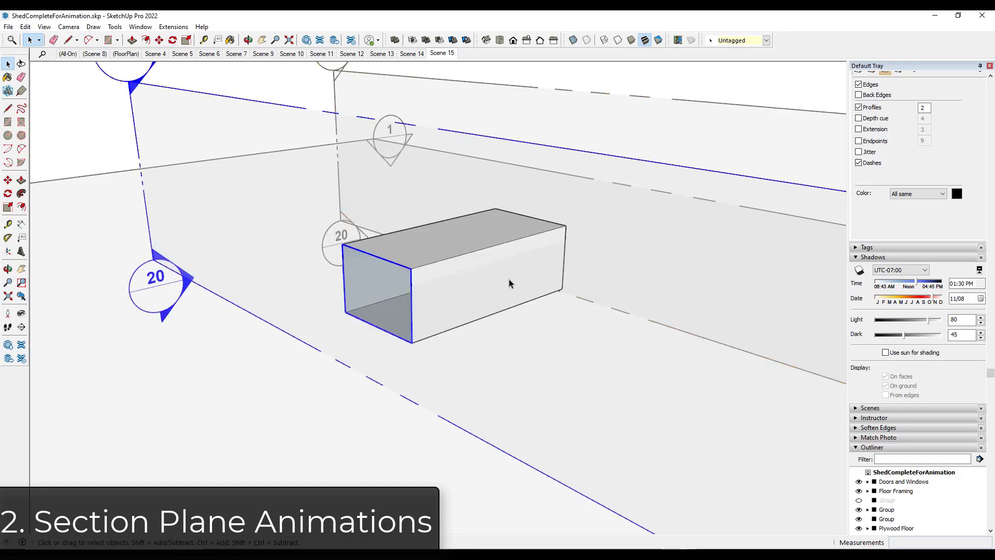
key("m")
left_click(426, 187)
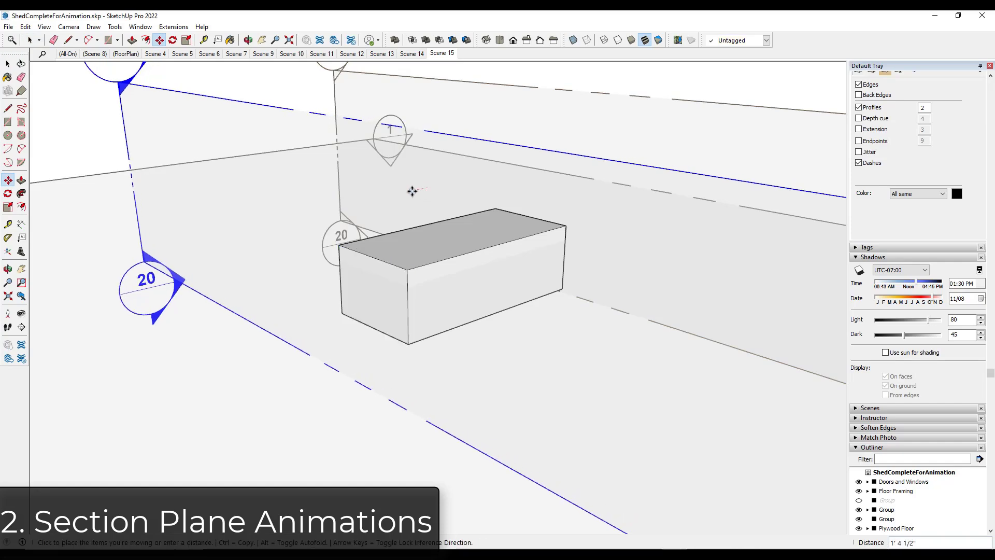
left_click(377, 200)
key("space")
- Update Scene 15 with the near-end cut and hide the section planes
right_click(437, 56)
left_click(456, 95)
left_click(68, 27)
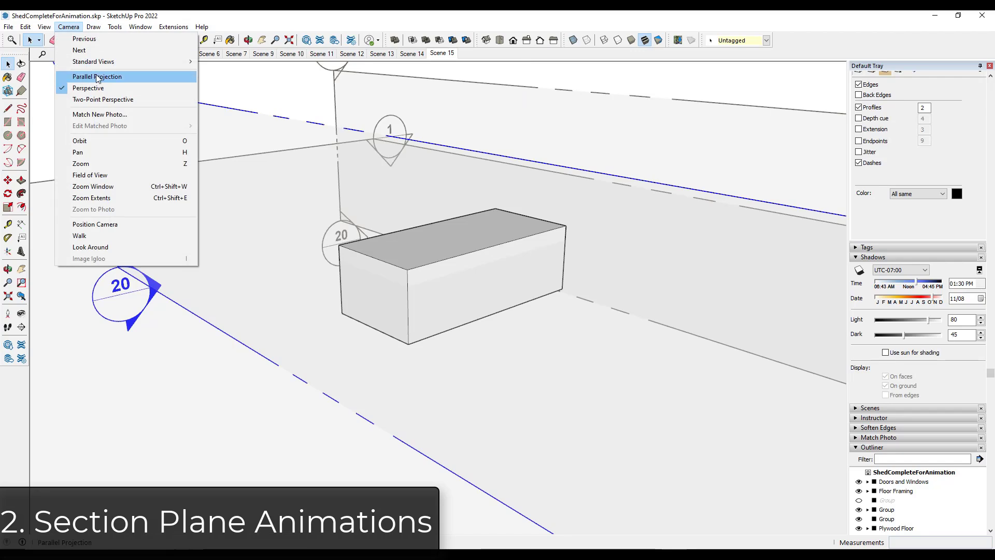
mouse_move(44, 27)
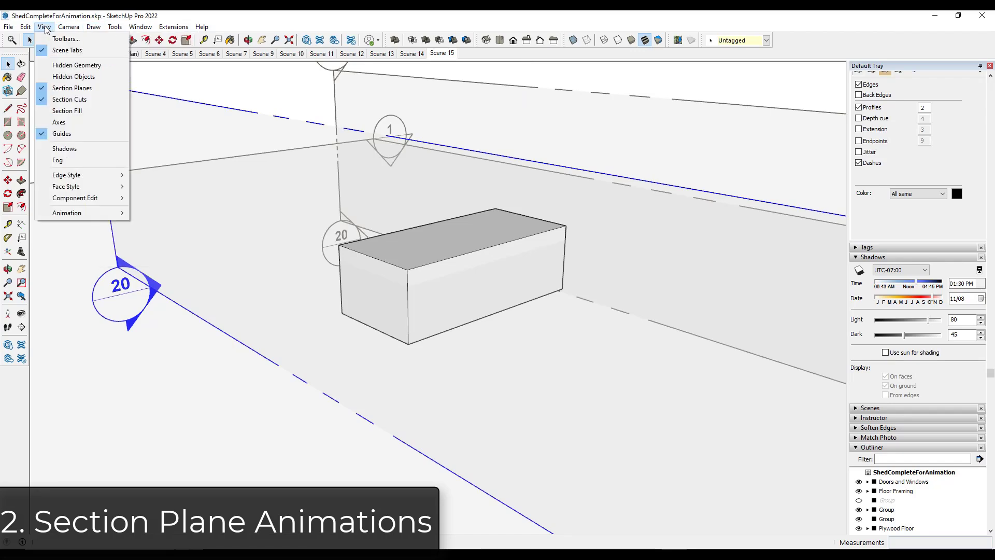
left_click(60, 88)
- Preview the section cut transition between Scene 14 and Scene 15, and play the scene animation from Scene 4
left_click(411, 53)
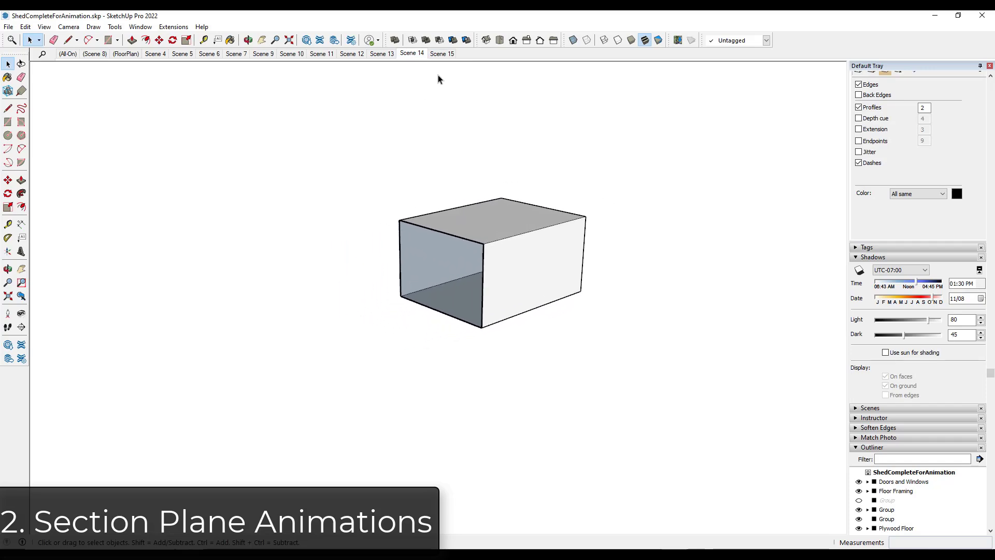
left_click(441, 54)
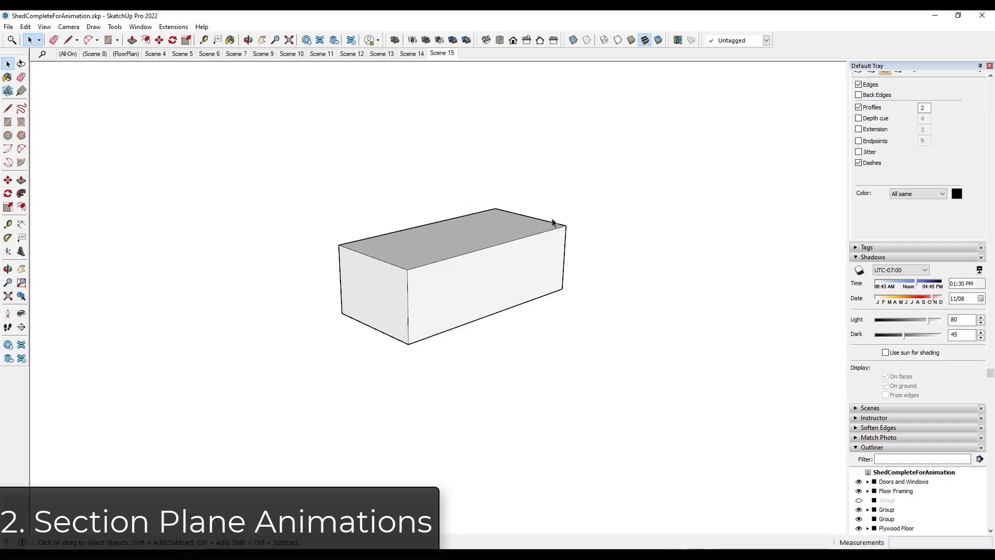
left_click(164, 57)
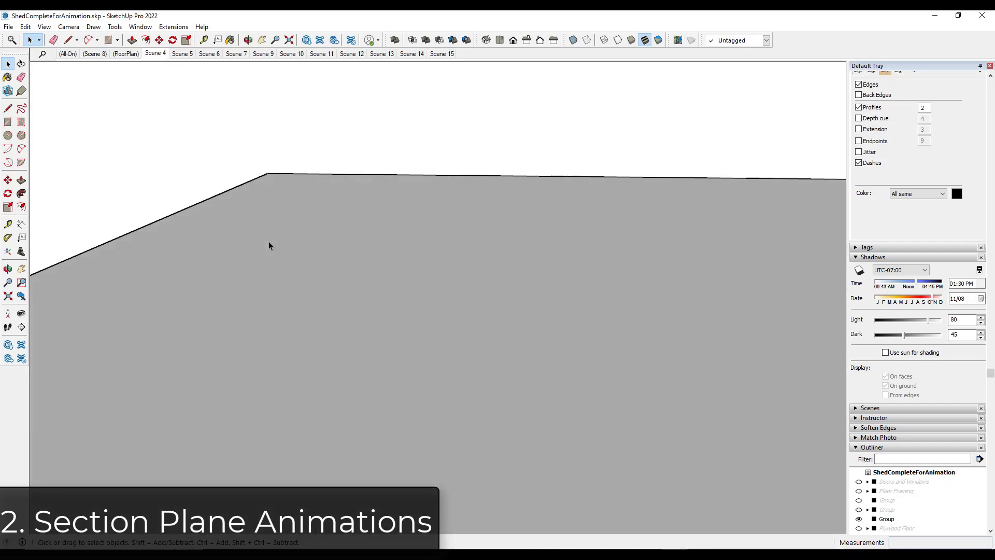
right_click(156, 54)
left_click(189, 131)
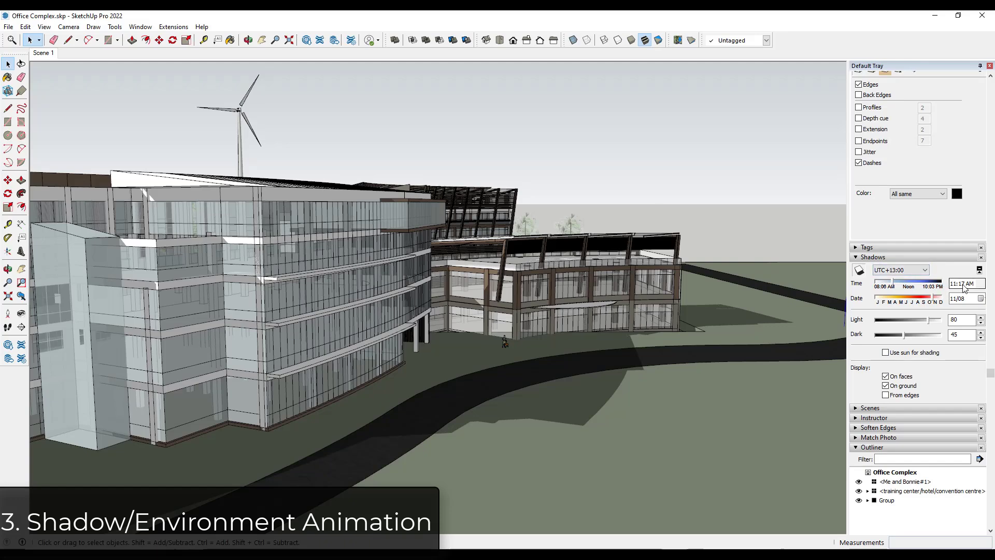
- Set the shadow time to 11:37 AM and update Scene 1 with it
mouse_move(895, 285)
left_mouse_down()
mouse_move(938, 284)
mouse_move(895, 287)
left_mouse_up()
right_click(49, 58)
left_click(69, 96)
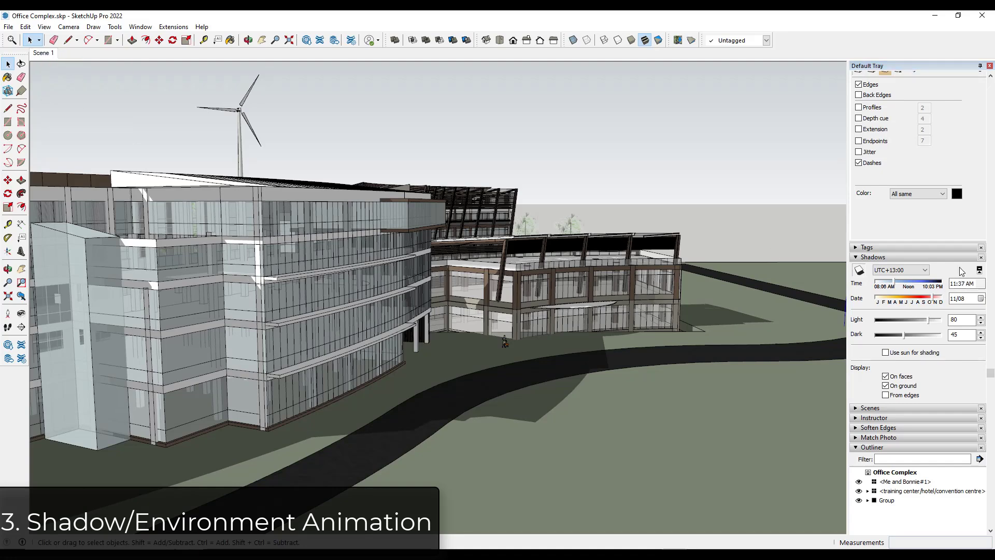
- Add Scene 2 and set its shadows to 07:41 PM on 09/24
right_click(45, 53)
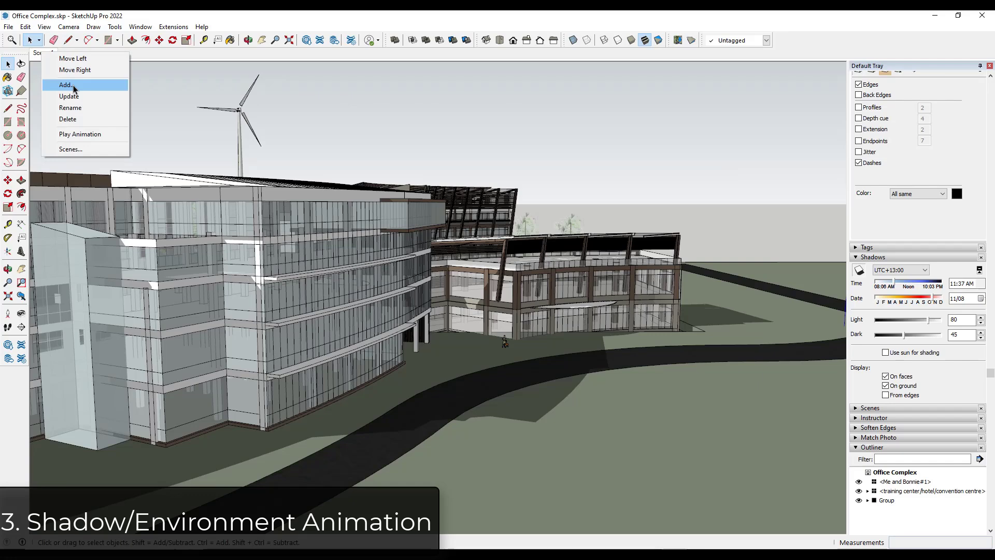
left_click(71, 81)
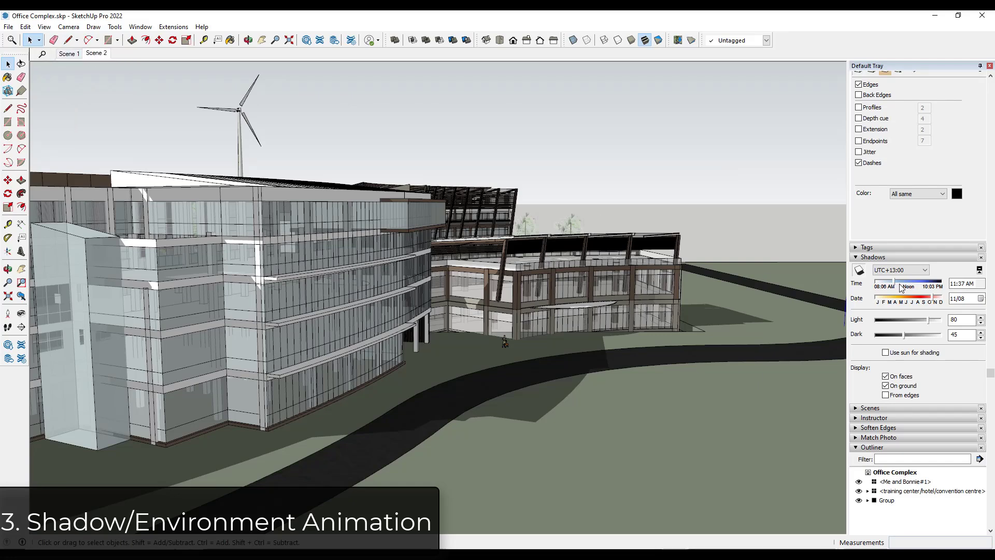
left_click_drag(898, 285, 931, 286)
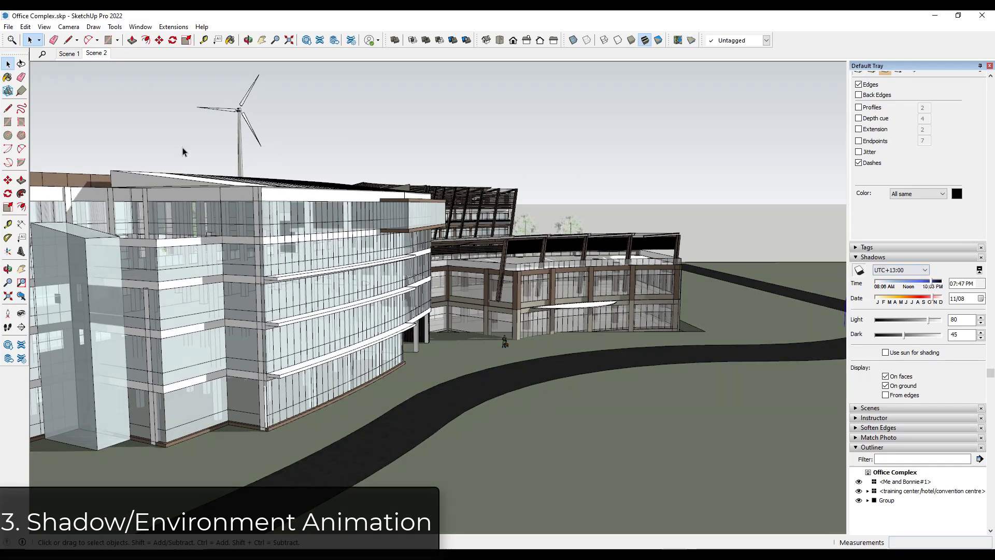
mouse_move(931, 299)
left_mouse_down()
mouse_move(915, 301)
mouse_move(936, 285)
left_mouse_up()
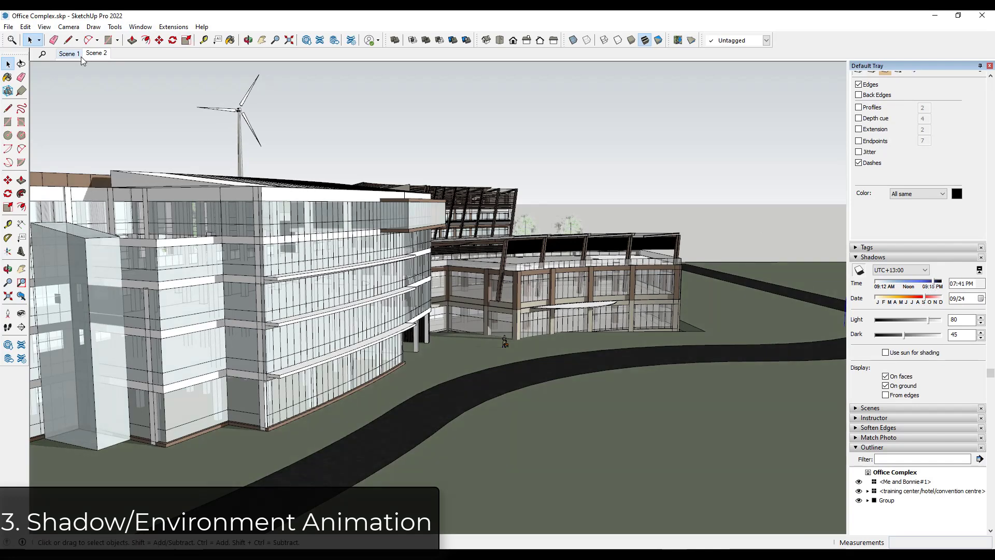
right_click(92, 55)
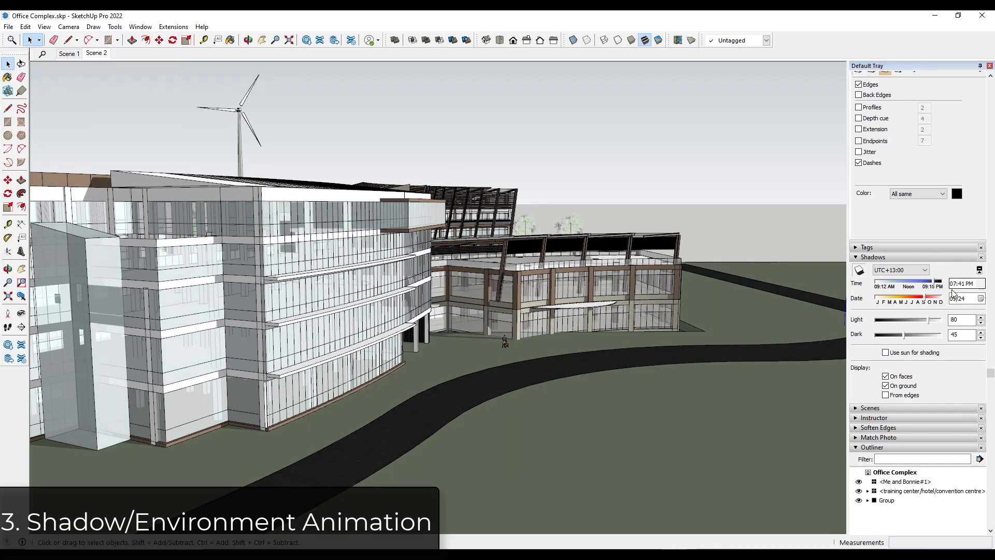
- Preview the shadow transition between Scene 1 and Scene 2 in both directions
left_click(69, 53)
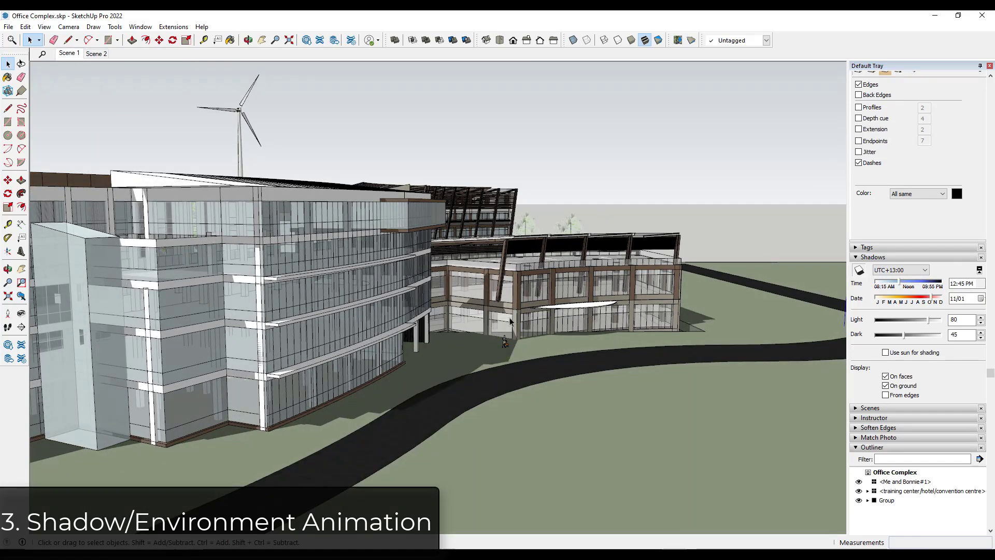
left_click(94, 55)
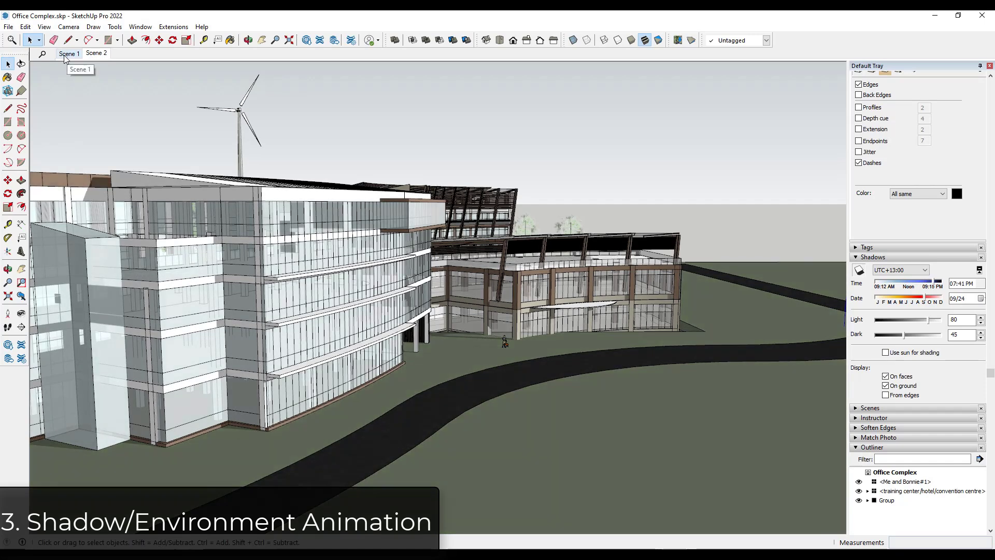
left_click(68, 53)
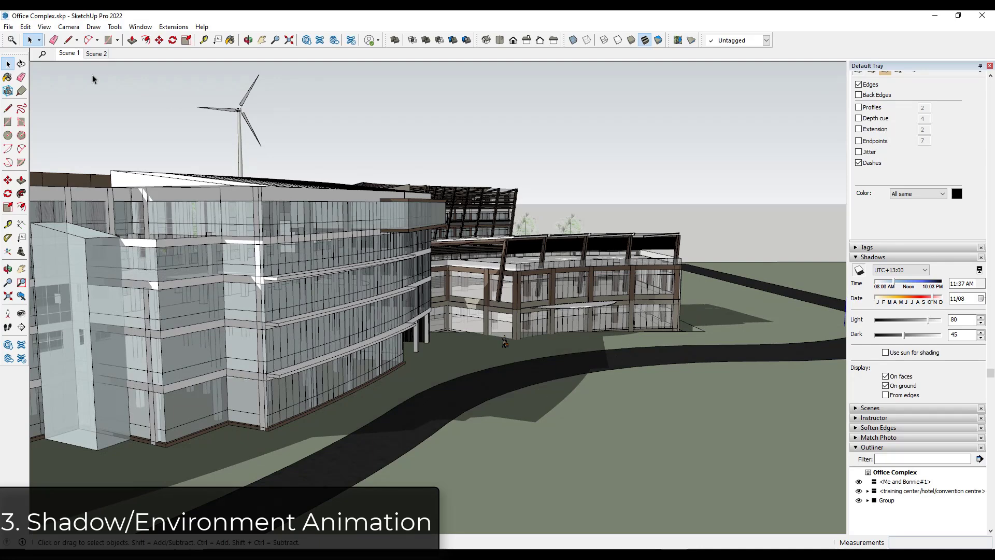
left_click(95, 54)
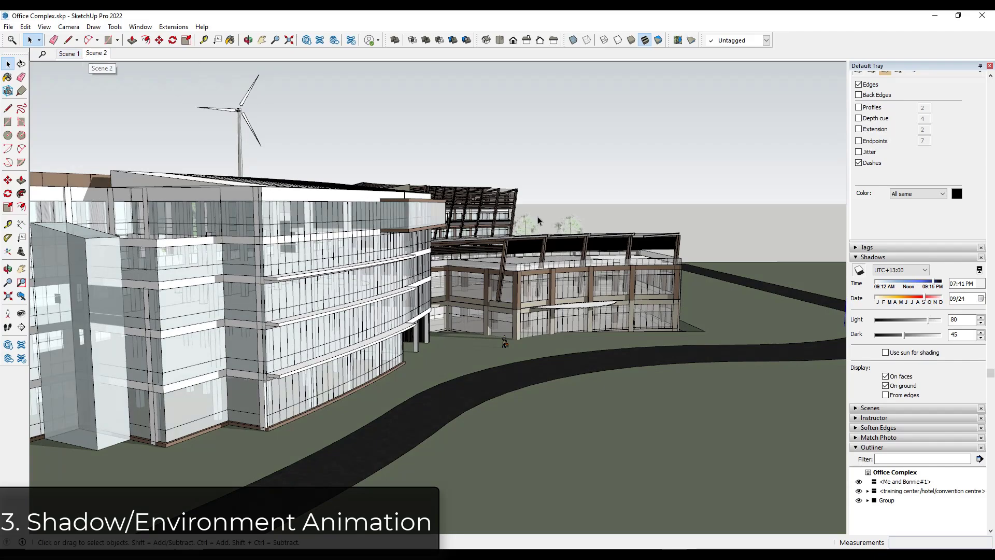
- Orbit around to face the lower building with the long entrance canopy and update Scene 2 with this camera view
middle_click_drag(645, 275, 466, 280)
right_click(96, 56)
left_click(119, 92)
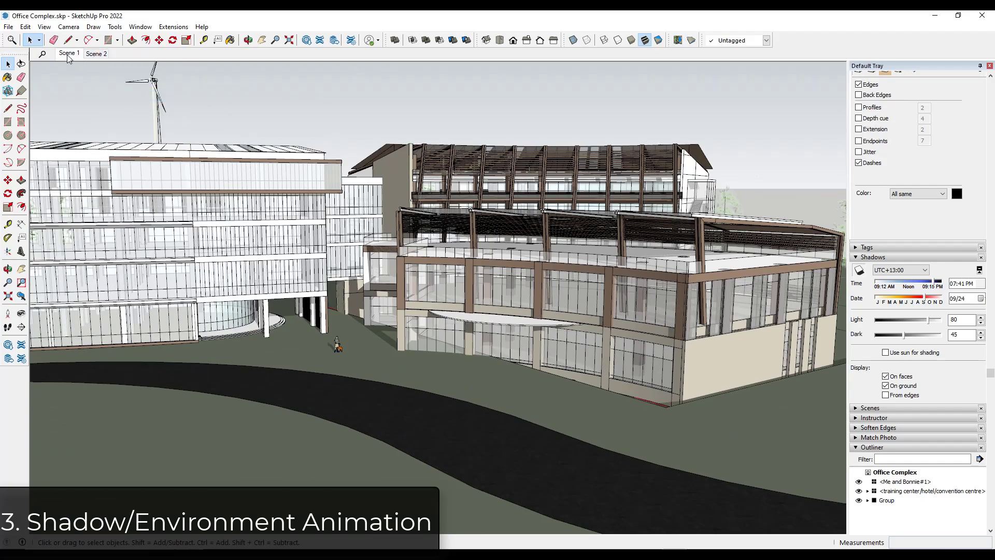
- Preview the combined camera and shadow transition between Scene 1 and the updated Scene 2
left_click(67, 54)
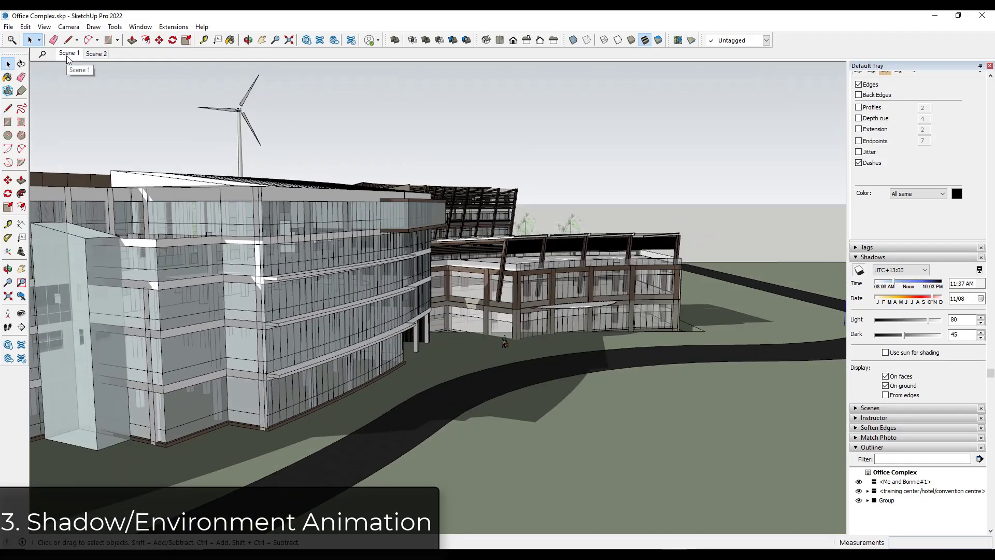
left_click(96, 55)
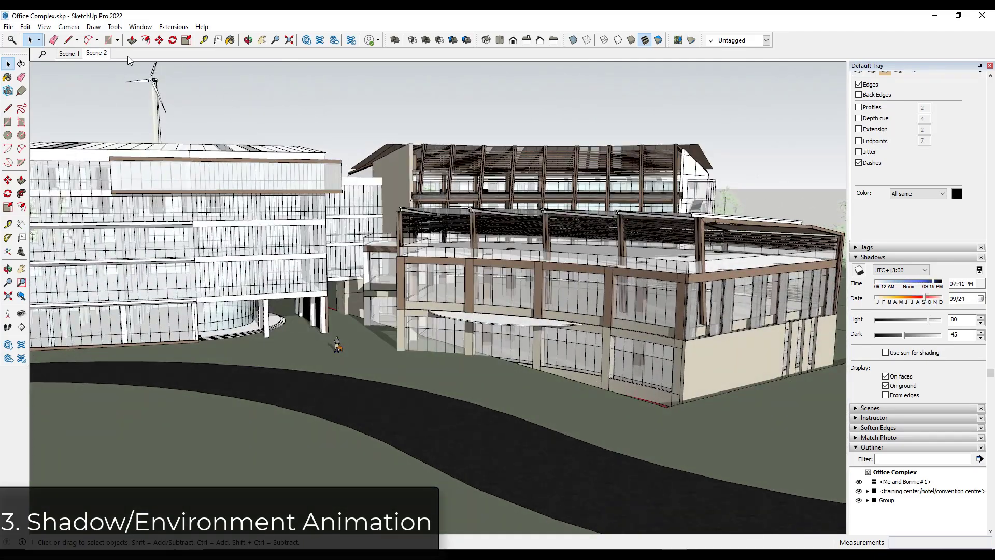
left_click(72, 54)
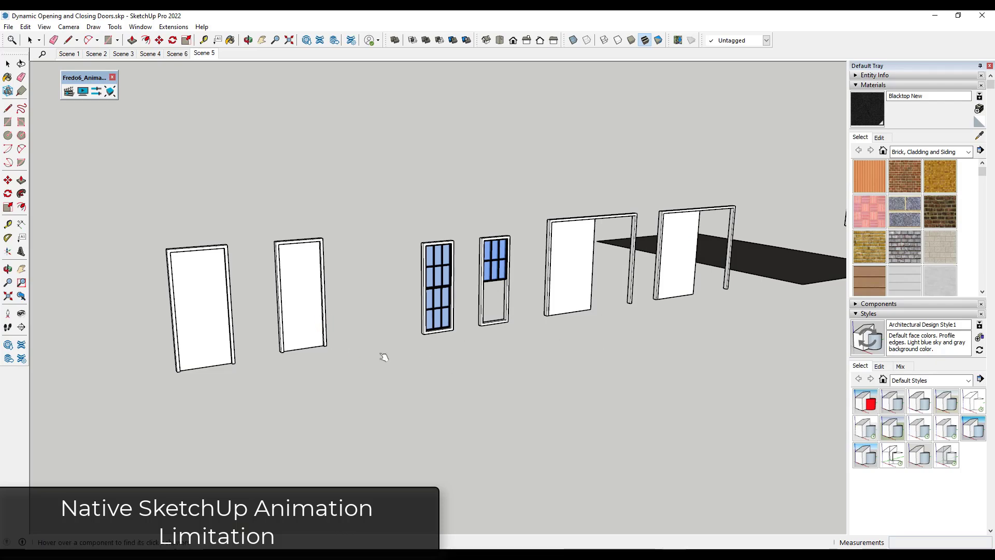
- Swing the leftmost dynamic door open and closed several times with the Interact tool
left_click(205, 300)
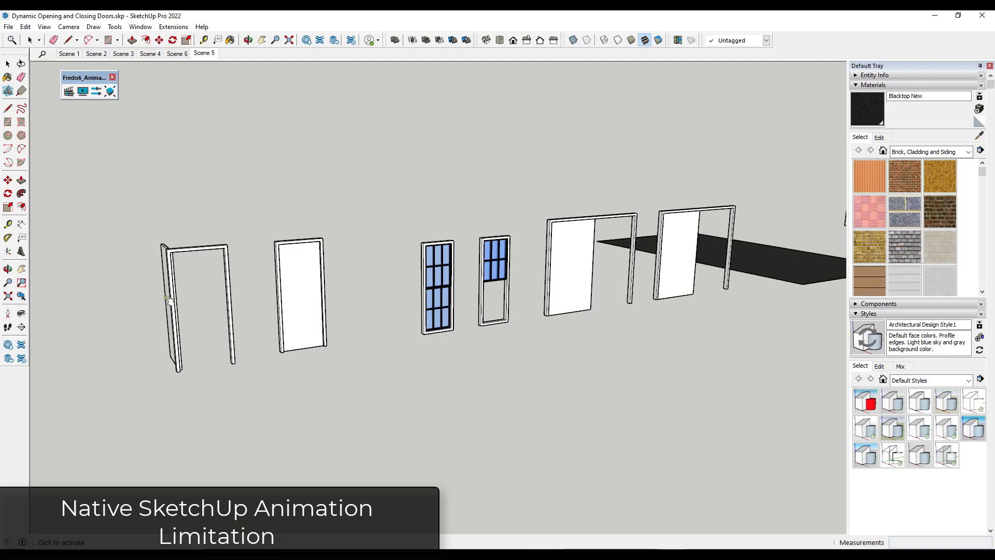
left_click(174, 300)
left_click(195, 306)
left_click(170, 298)
left_click(210, 300)
left_click(165, 288)
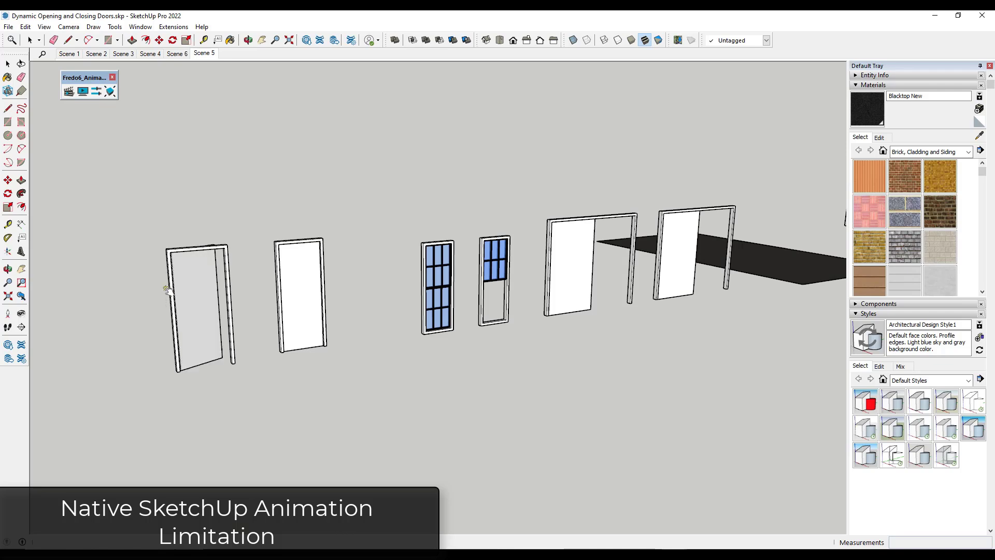
- Operate the two sash windows and the two sliding doors with the Interact tool
left_click(444, 308)
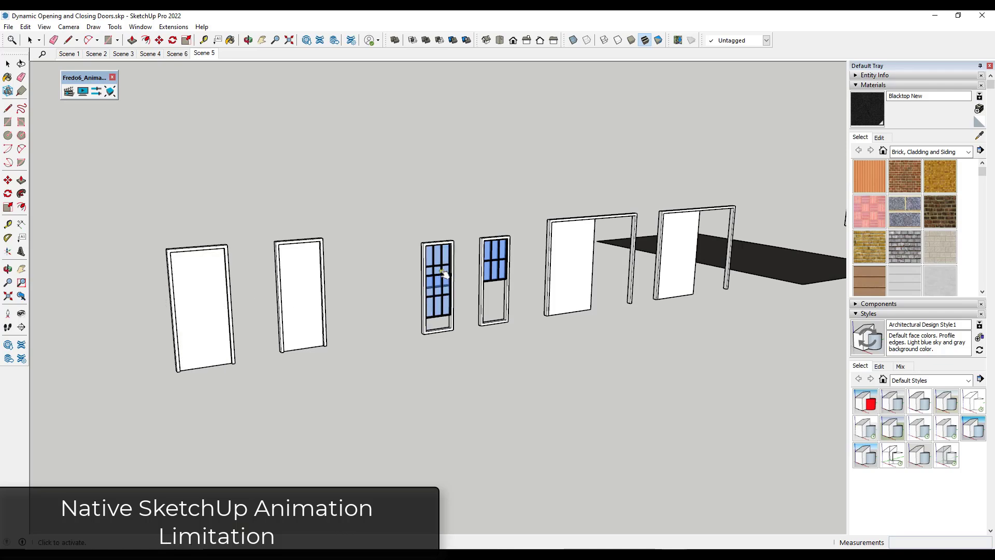
left_click(495, 266)
left_click(577, 263)
left_click(679, 253)
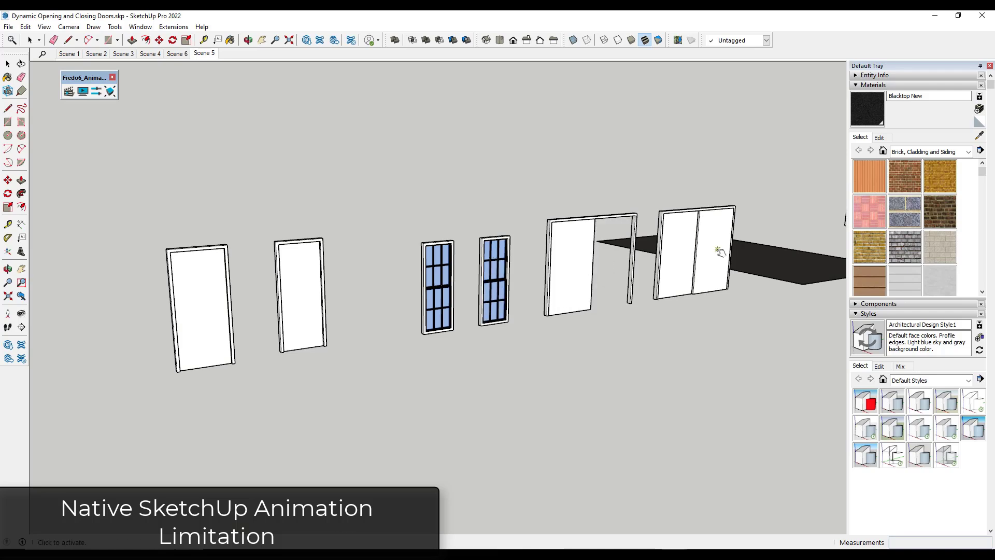
left_click(590, 252)
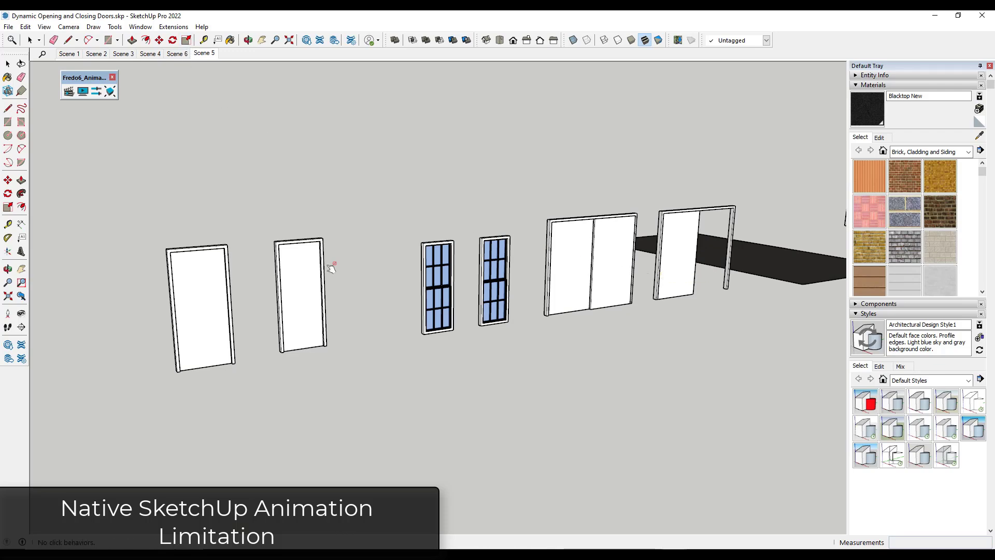
- Go to Scene 6 and slide the rightmost sliding door open and closed with the Interact tool
left_click(177, 53)
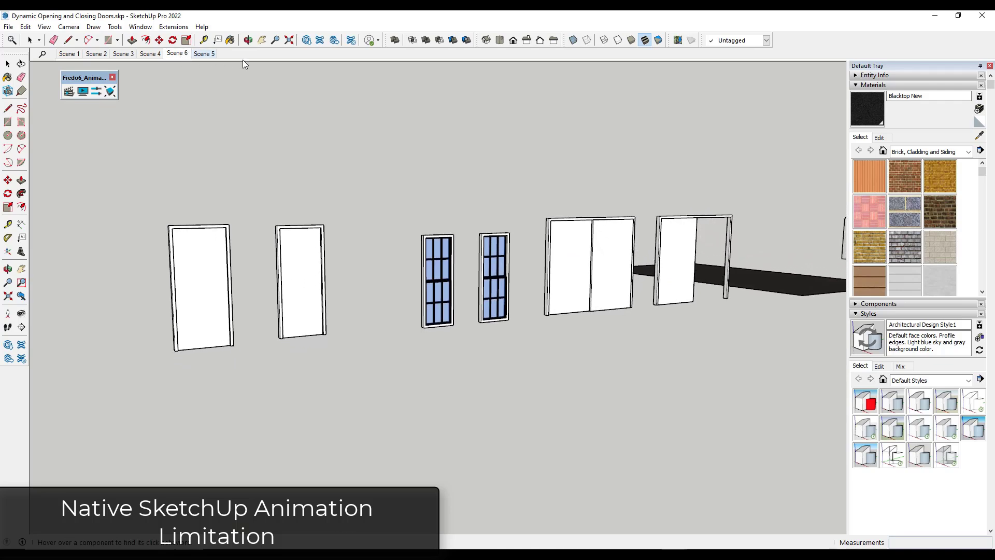
left_click(697, 277)
left_click(704, 258)
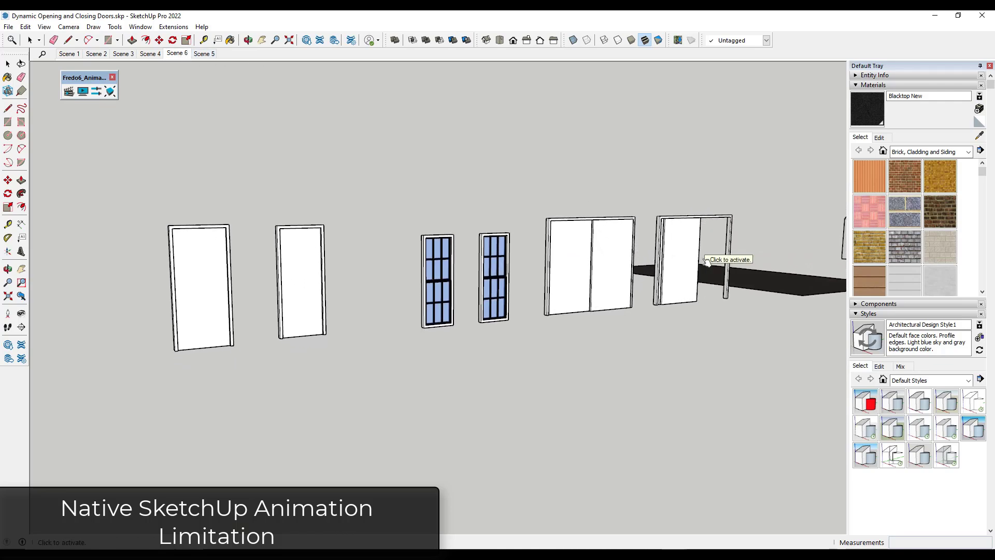
left_click(685, 257)
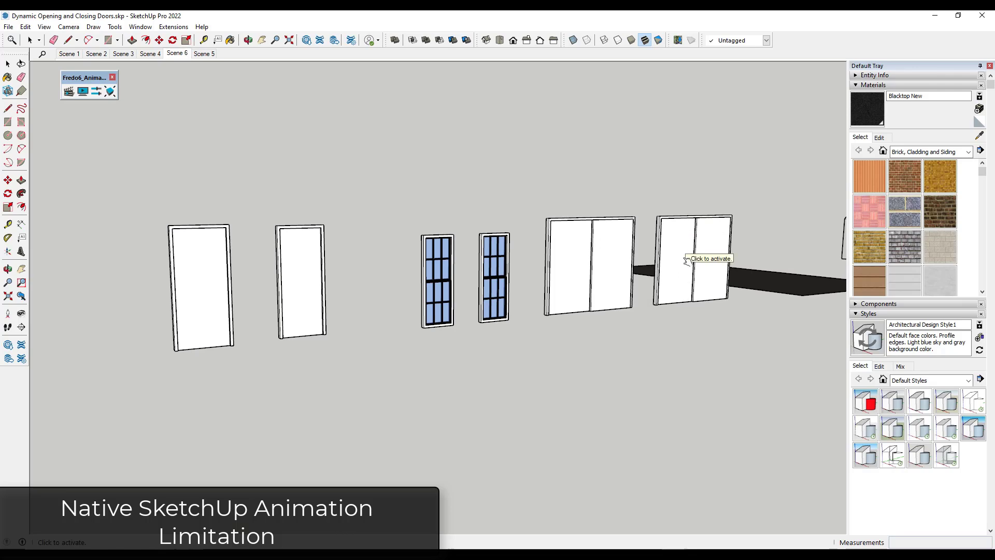
left_click(684, 258)
left_click(682, 256)
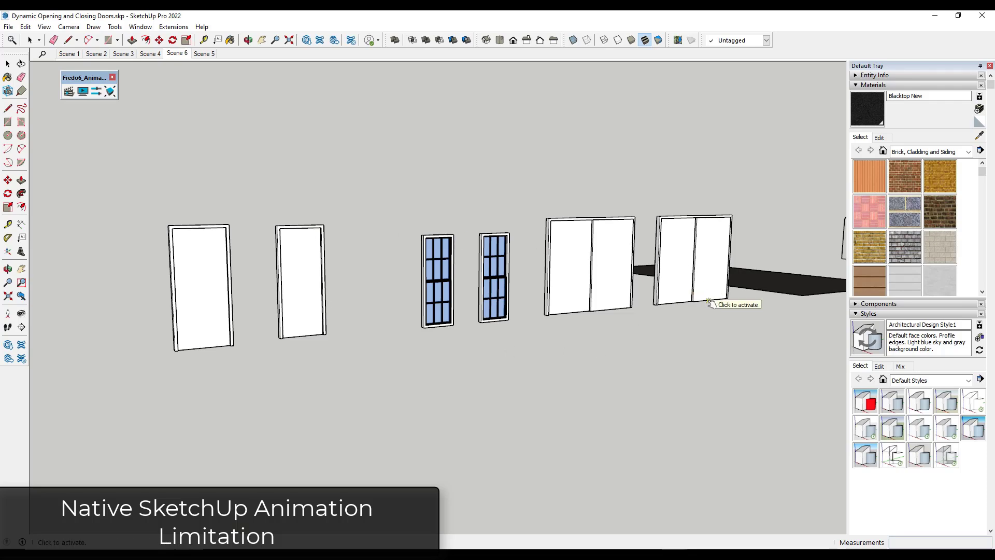
left_click(724, 279)
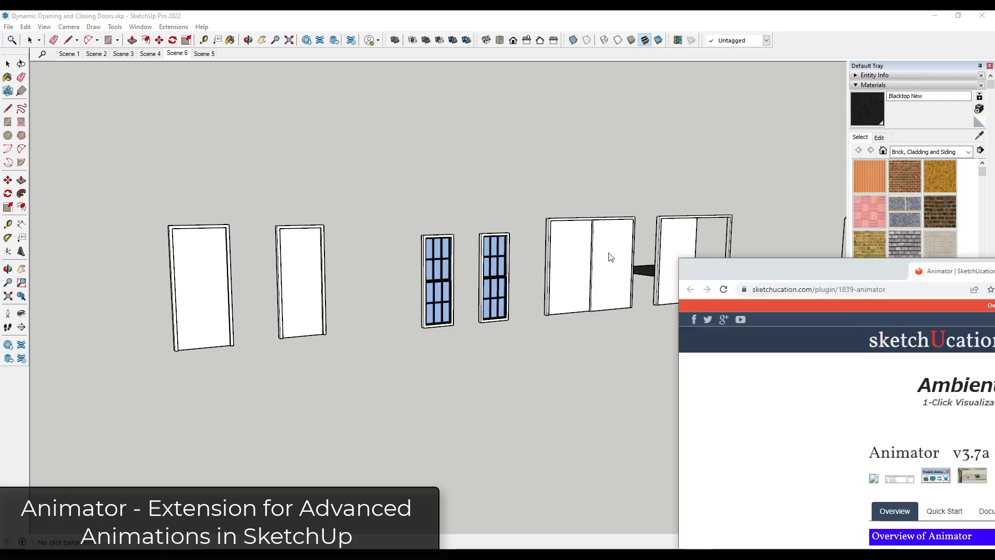
- Switch to the browser and examine the Animator plugin's overview on SketchUcation, including its requirements, concepts and rendering support
scroll(187, 289, "down", 3)
scroll(247, 260, "down", 1)
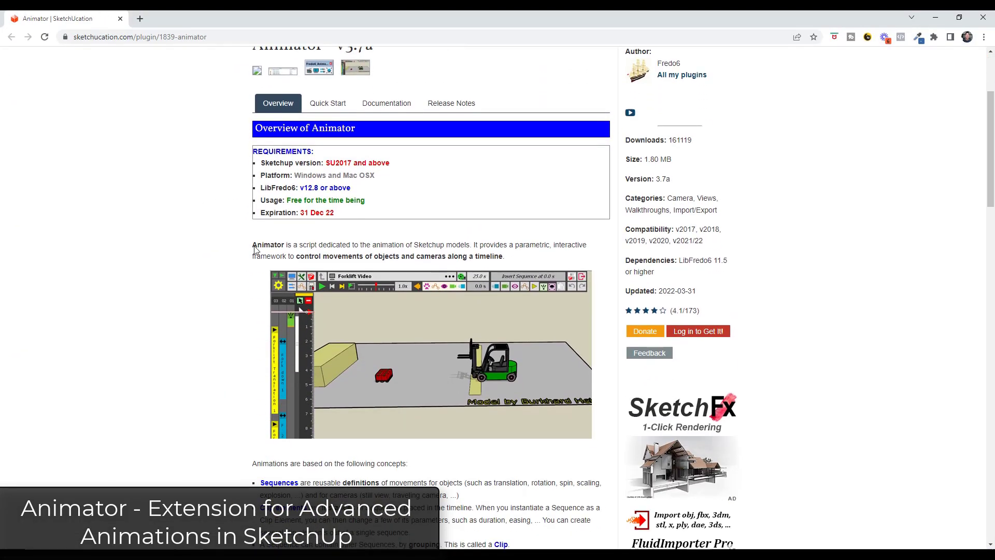
scroll(506, 321, "up", 3)
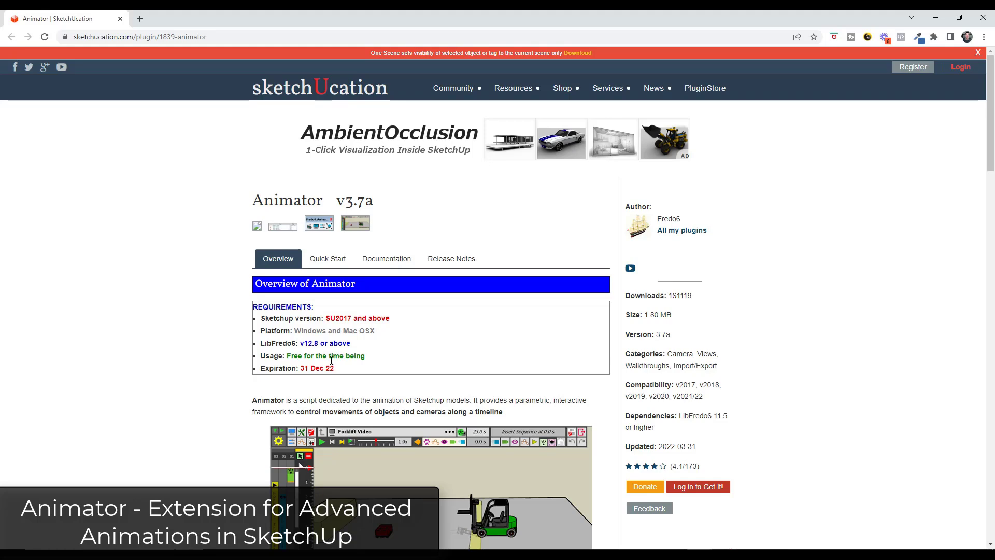
scroll(307, 355, "down", 5)
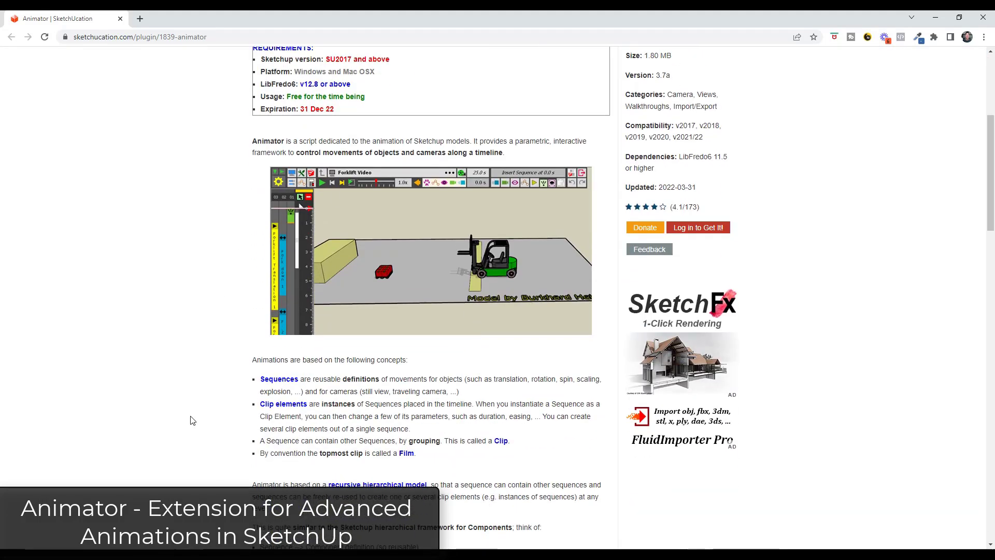
scroll(340, 356, "down", 8)
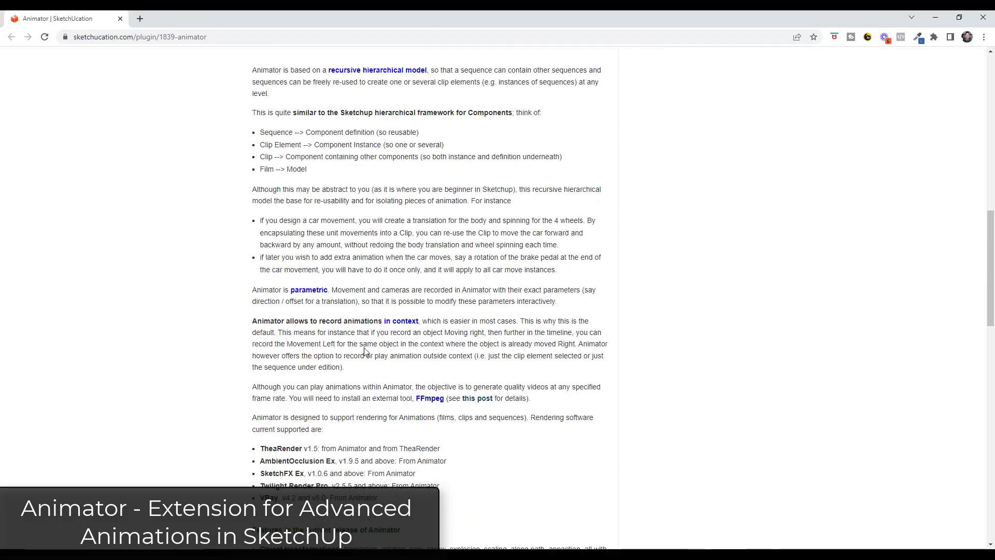
scroll(314, 321, "down", 6)
scroll(357, 298, "up", 11)
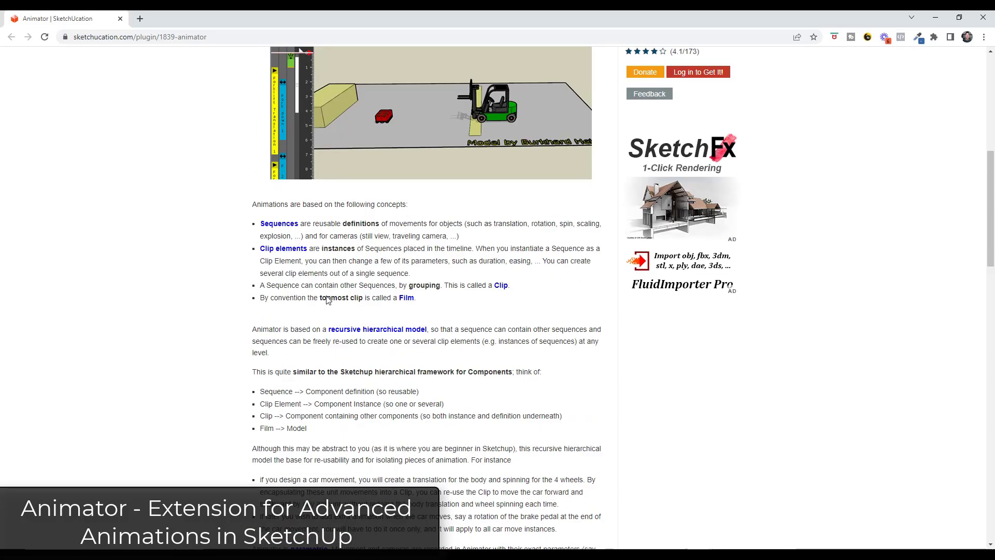
scroll(402, 294, "up", 1)
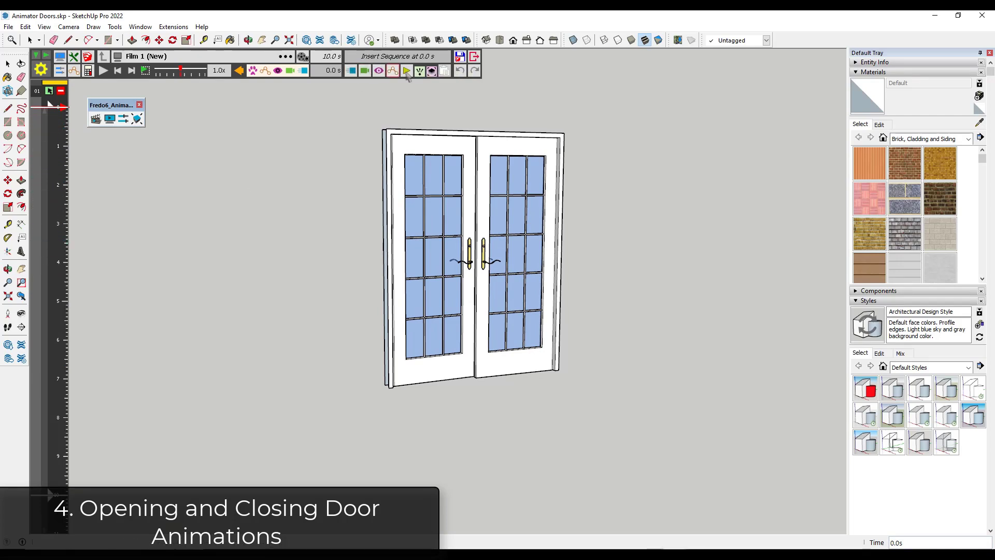
- In the Animator Doors model, add a new movement to Film 1 and select the left door's Door Body
scroll(608, 198, "up", 1)
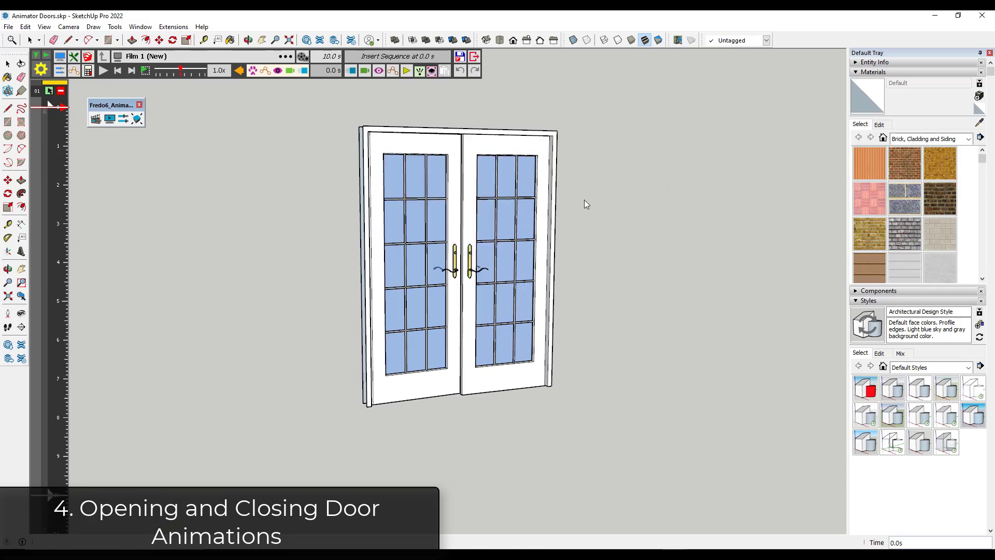
scroll(564, 234, "up", 1)
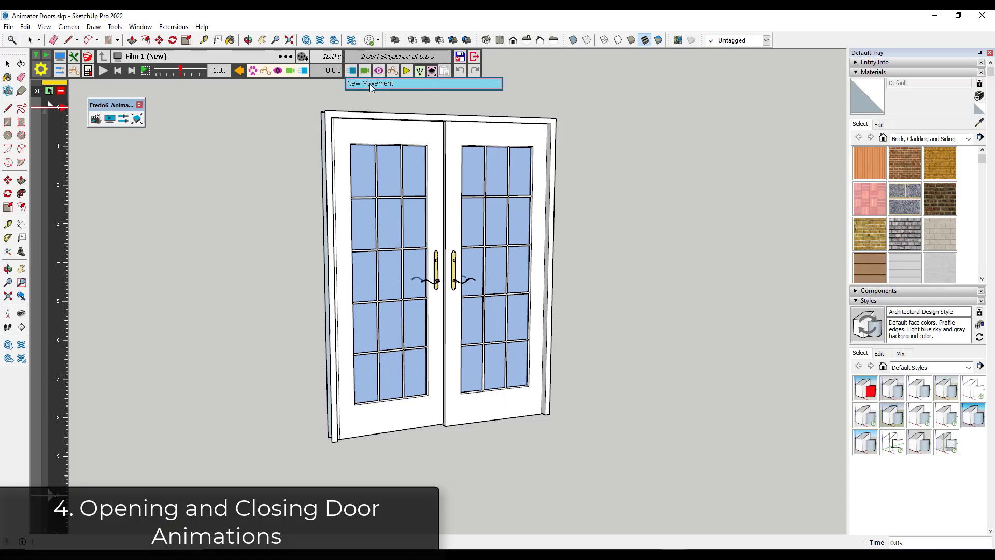
left_click(350, 73)
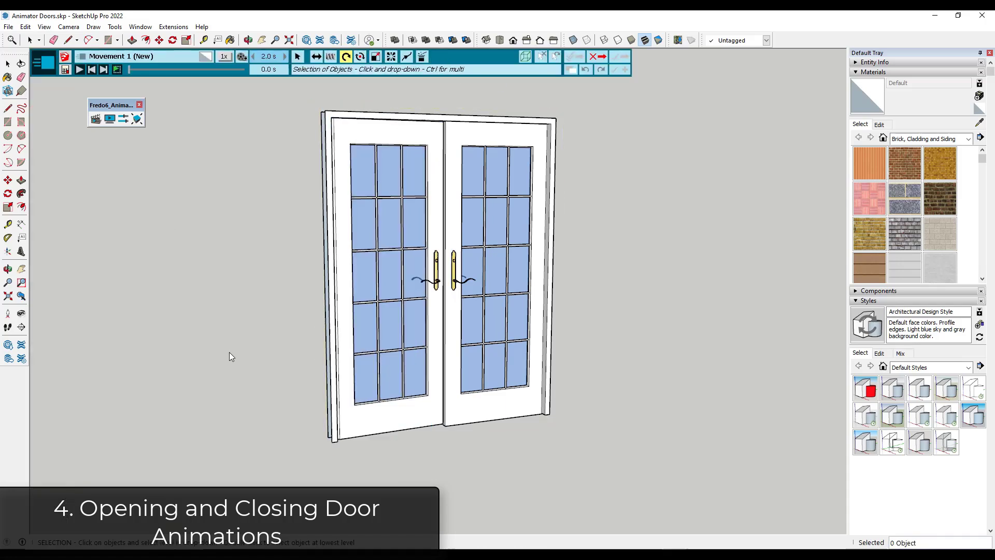
left_click(408, 368)
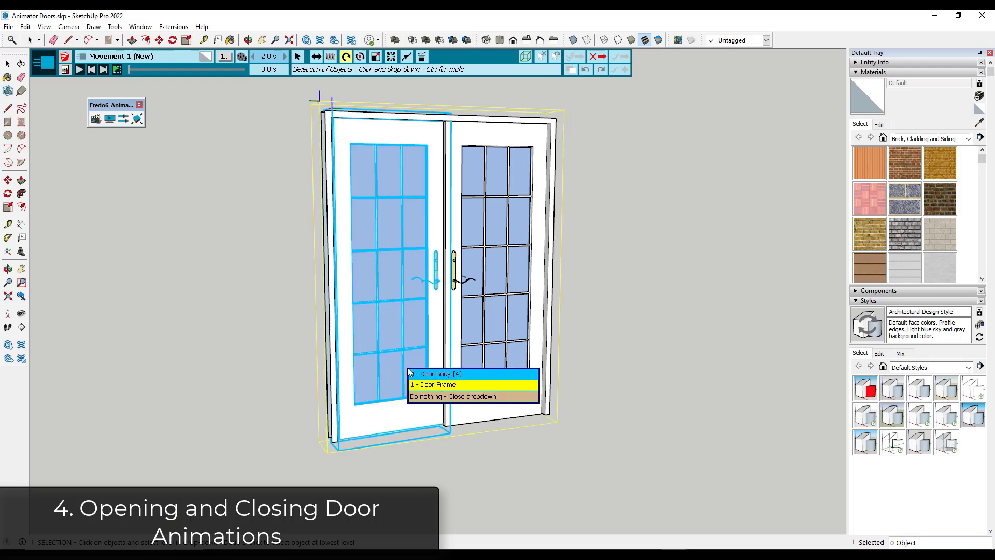
left_click(434, 374)
- Rotate the left door body open by 91° about the Z axis at its lower hinge corner and finish the movement
middle_click_drag(435, 393, 310, 98)
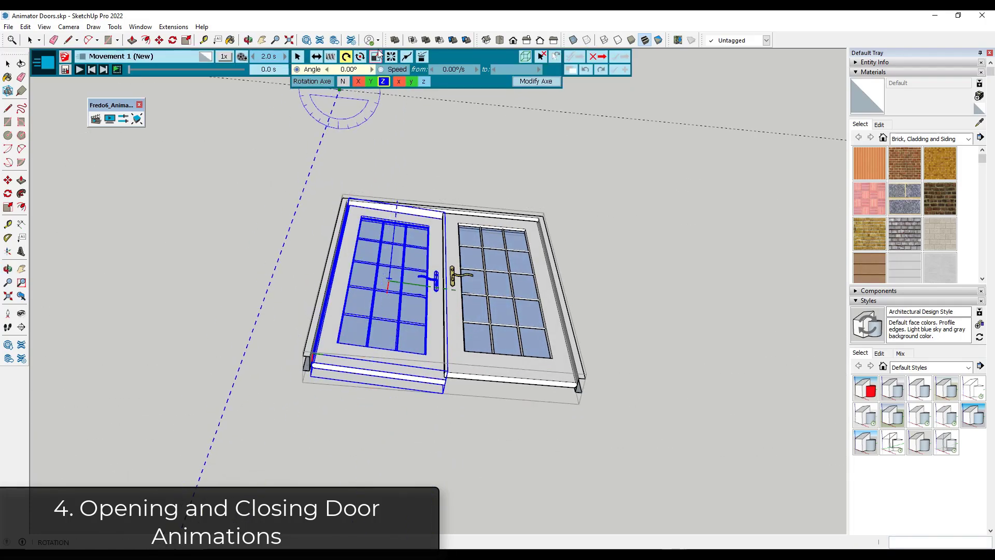
scroll(303, 356, "up", 6)
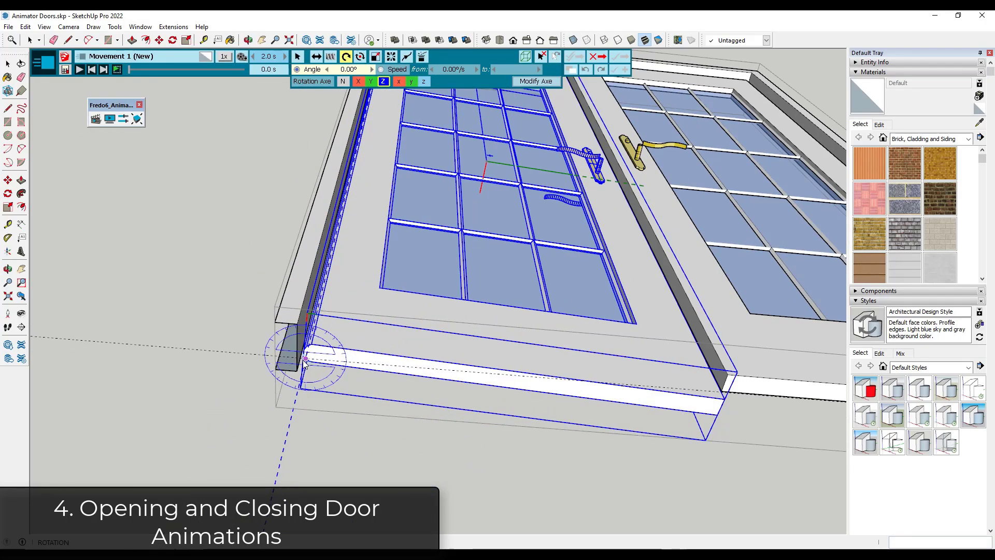
left_click(303, 356)
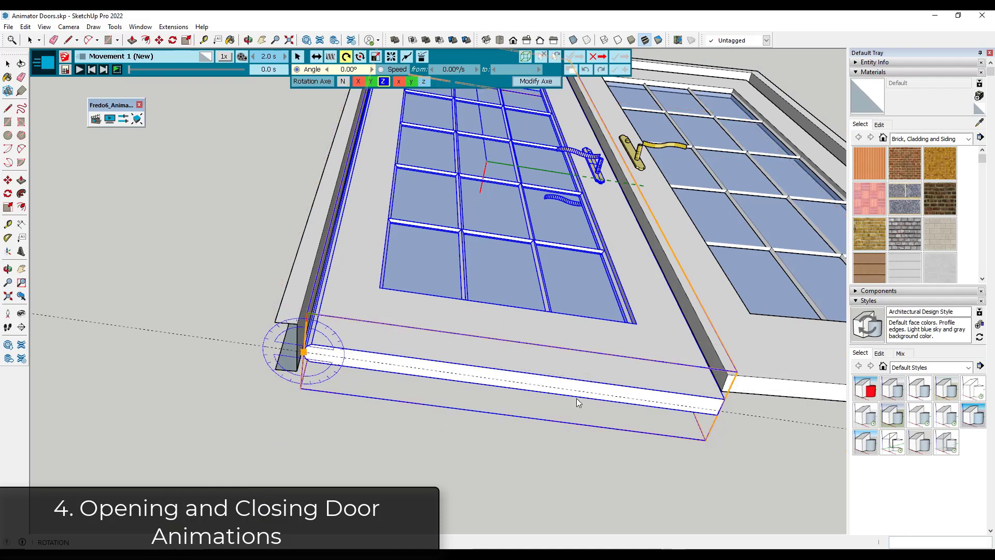
left_click(717, 409)
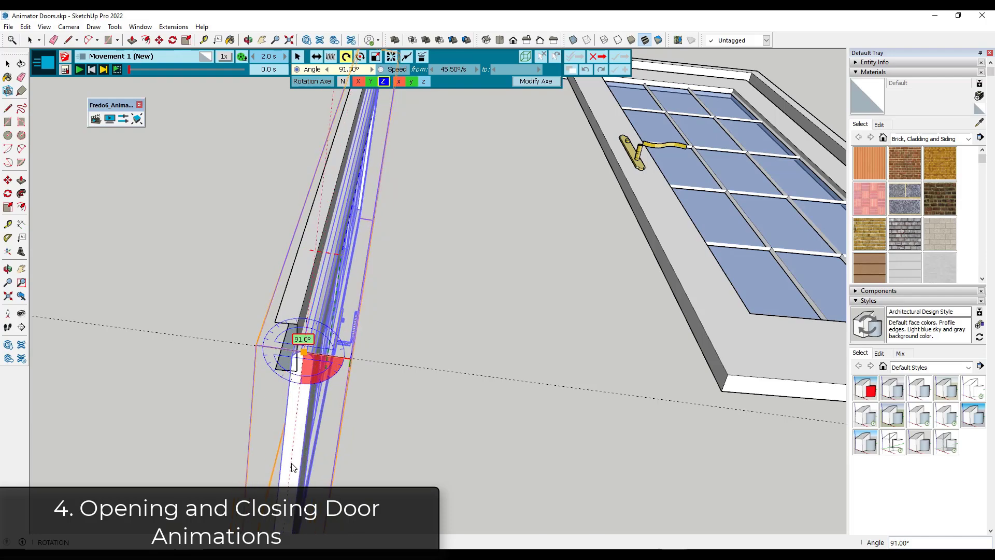
left_click(294, 467)
middle_click_drag(507, 211, 577, 218)
key("Return")
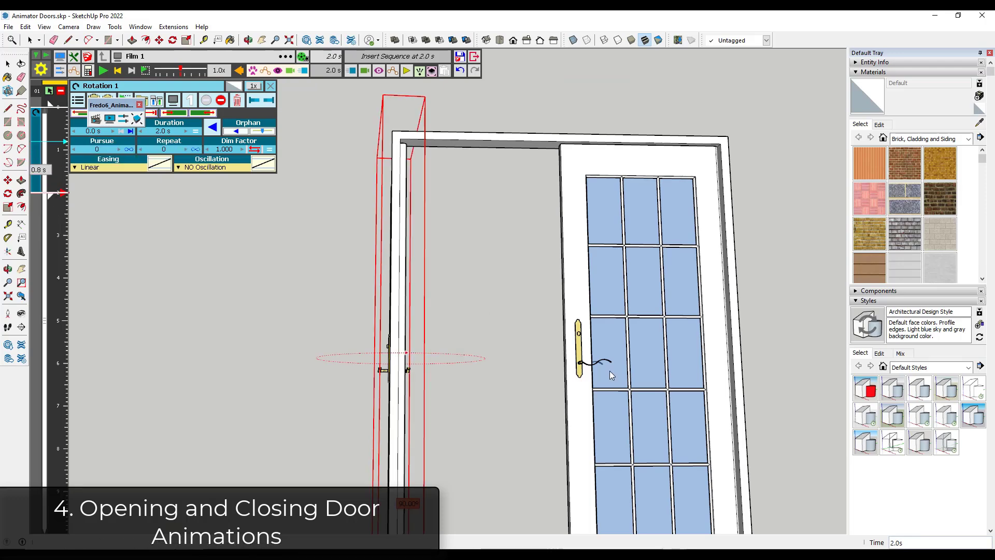
- Scrub the Animator timeline back to 0.0 s to preview the left door's rotation
middle_click_drag(434, 181, 238, 270)
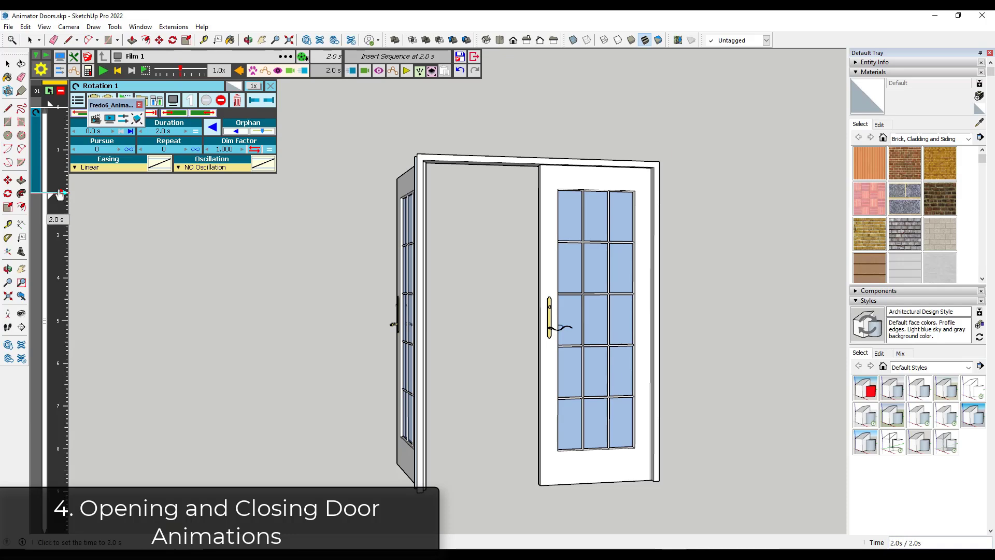
left_click(59, 162)
left_click_drag(58, 162, 58, 109)
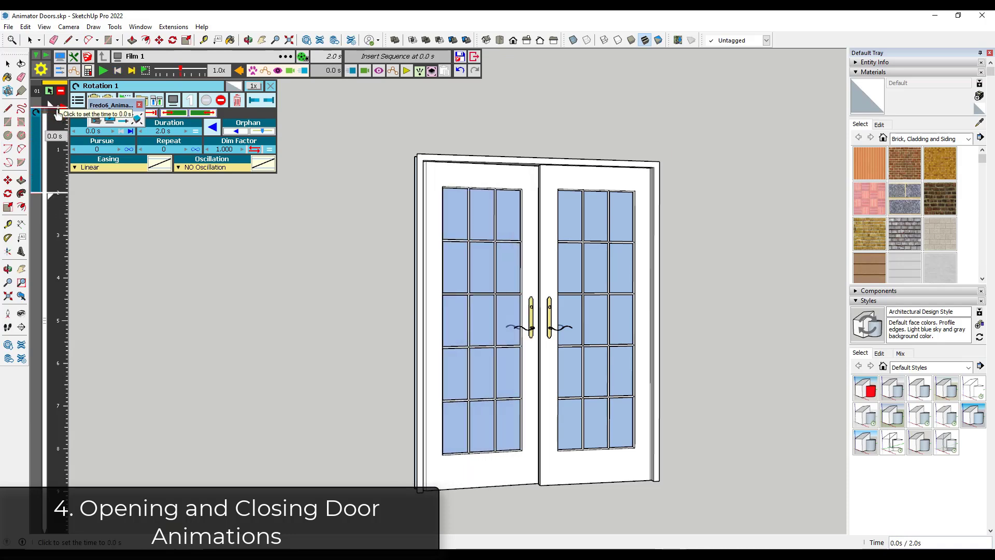
- Play Film 1 to preview the left door swinging open
left_click(104, 70)
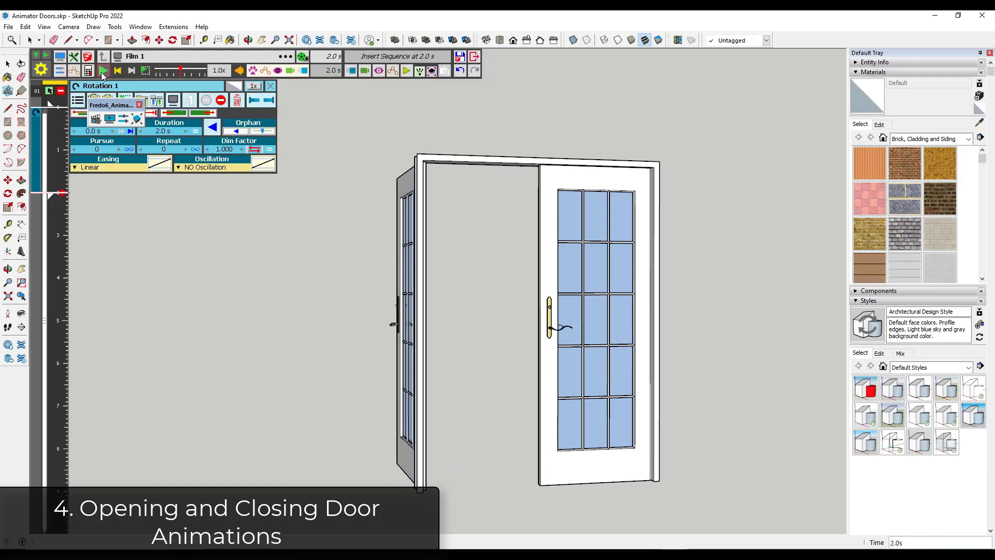
left_click(101, 73)
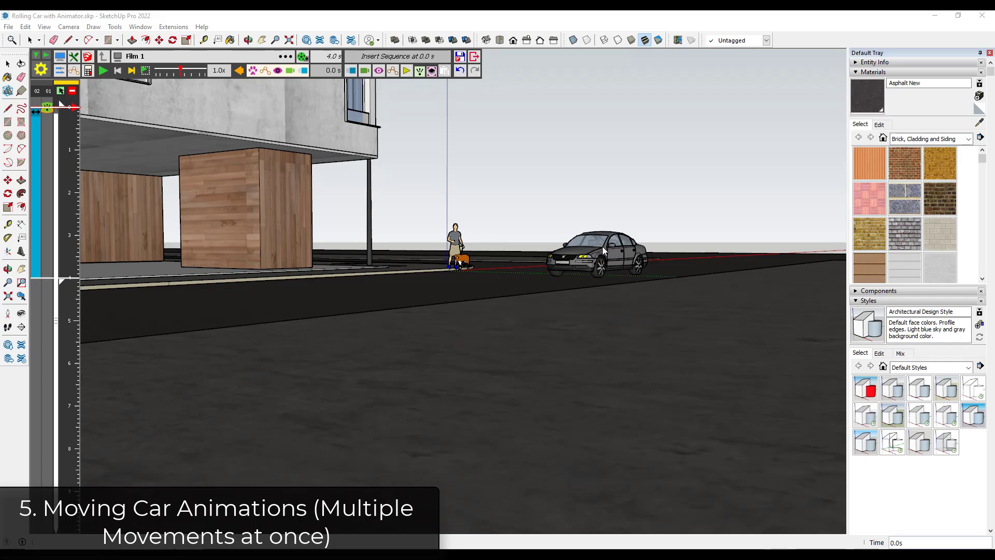
- In the Rolling Car with Animator model, play Film 1 to preview the car's movement and reset the timeline to 0.0 s
scroll(588, 235, "up", 4)
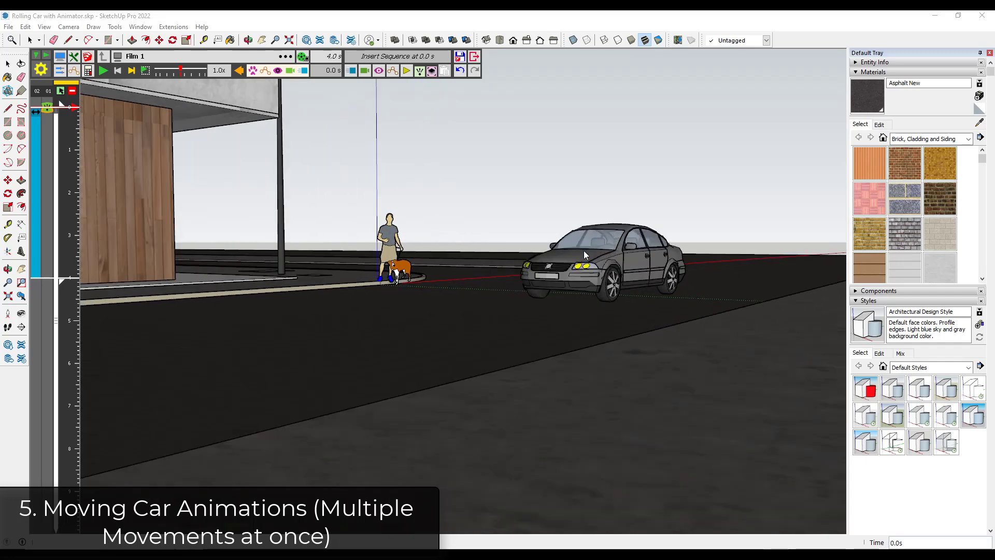
scroll(593, 254, "down", 3)
middle_click_drag(623, 254, 286, 160, "shift")
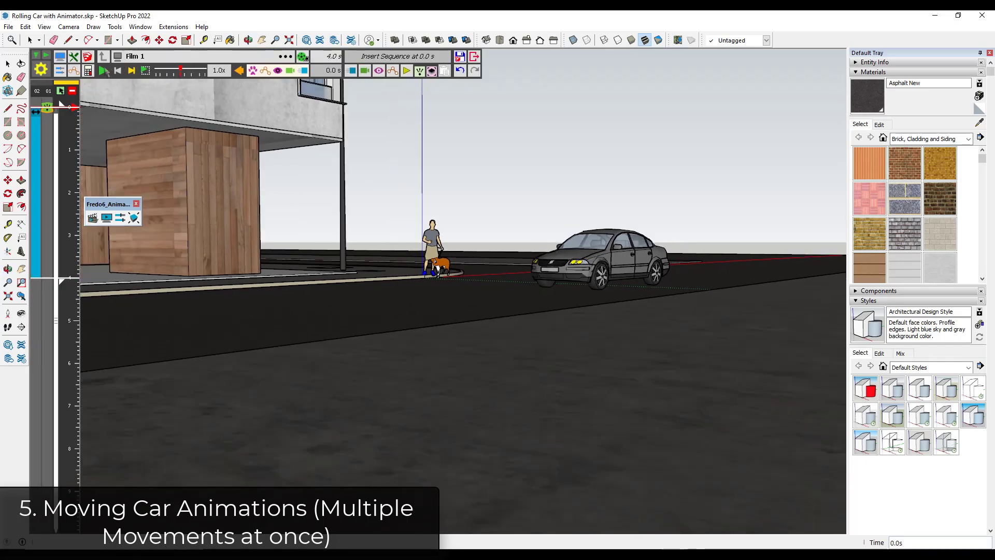
left_click(103, 71)
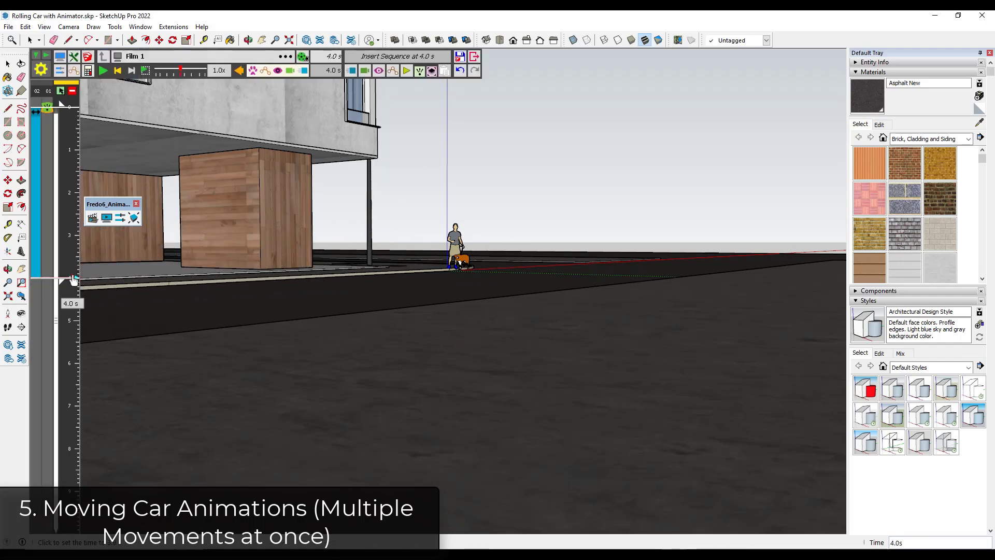
left_click_drag(71, 145, 72, 107)
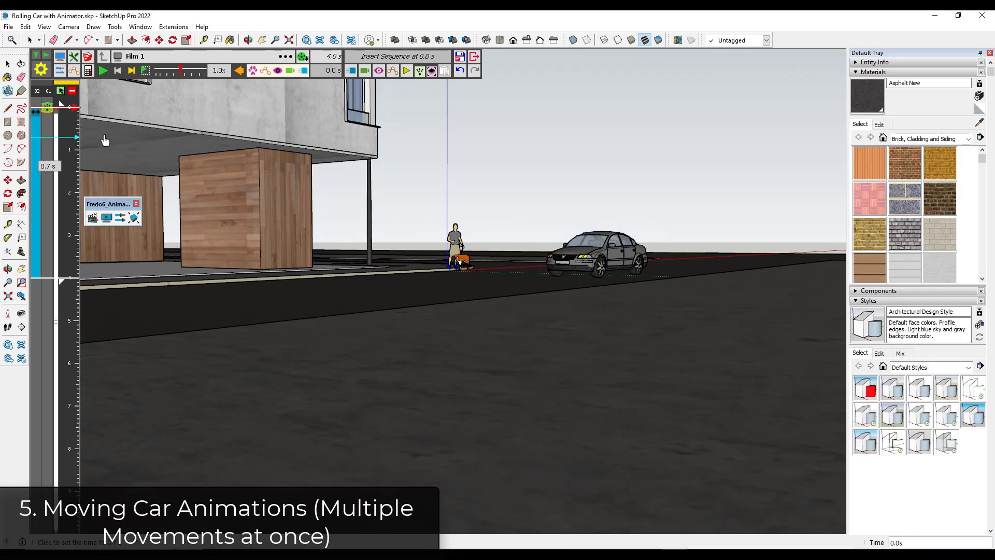
- Add a new movement to Film 1 at 0.0 s and select the car's front wheels, Group#54
scroll(539, 245, "up", 4)
scroll(538, 243, "up", 2)
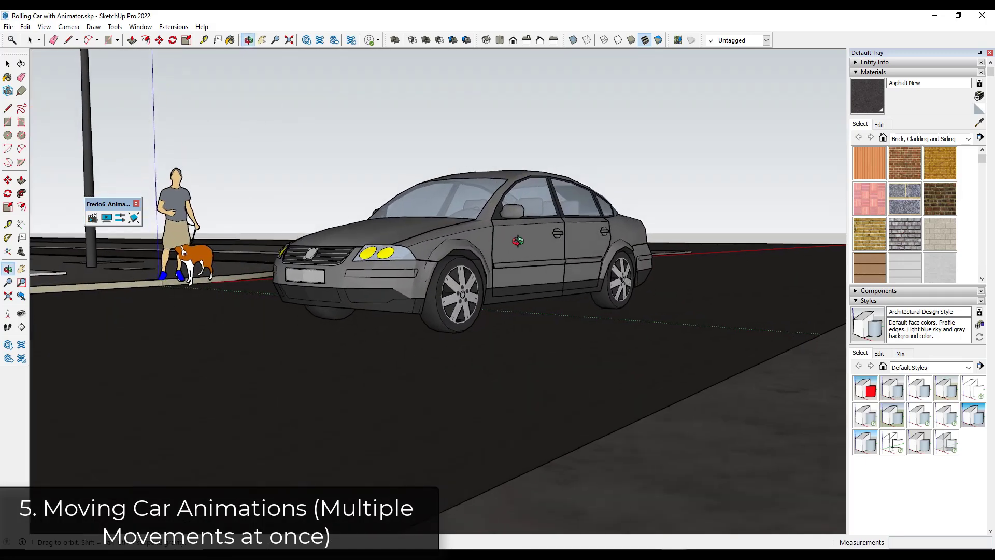
left_click(351, 72)
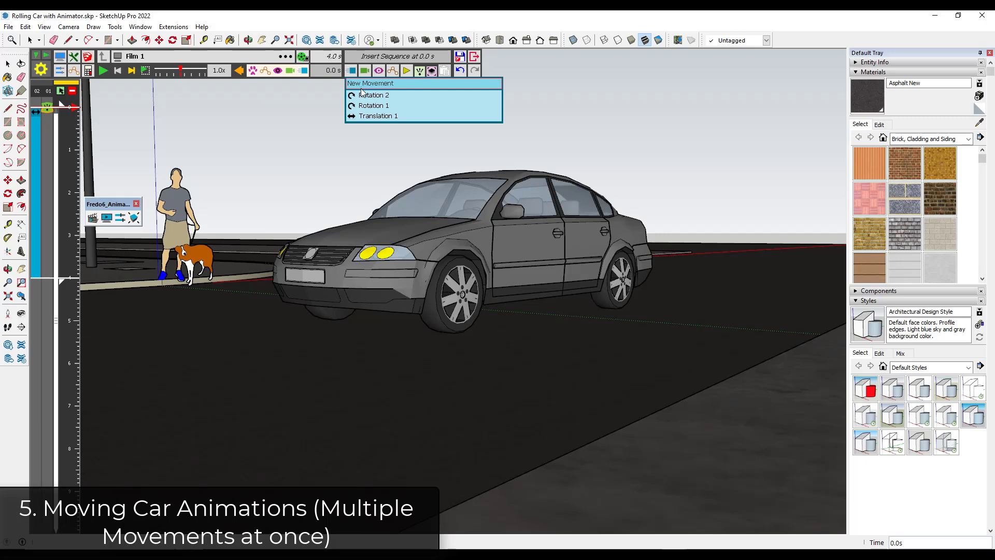
left_click(368, 83)
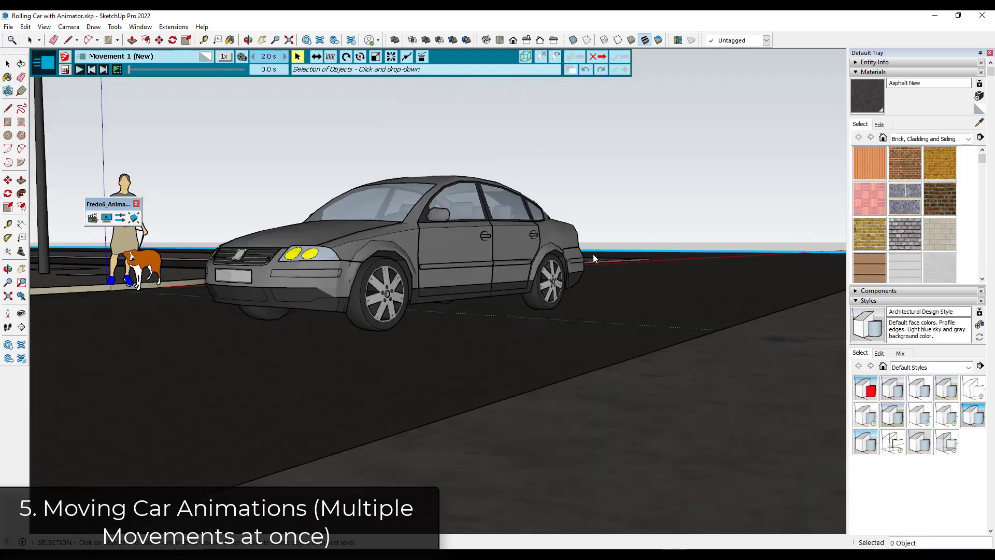
left_click(385, 297)
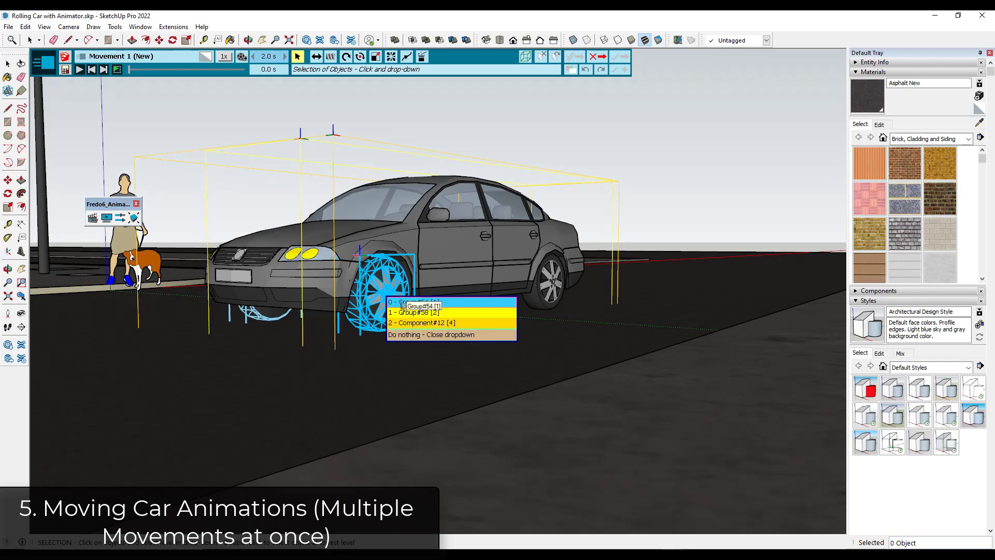
left_click(402, 304)
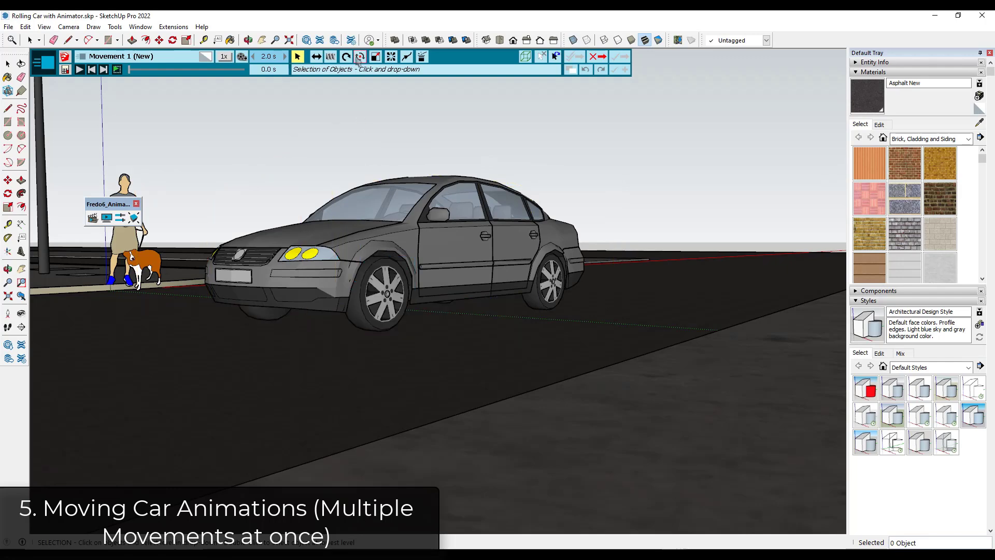
- Rotate the front wheels 360° about the Y axis at the hub centre with a duration of 1.0 s and finish the movement
left_click(360, 58)
left_click(382, 294)
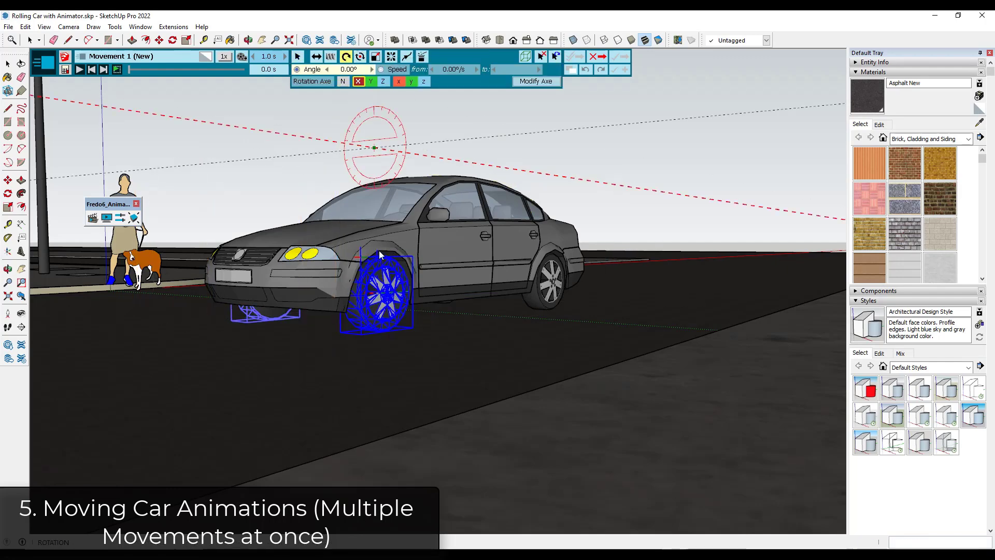
scroll(381, 293, "up", 10)
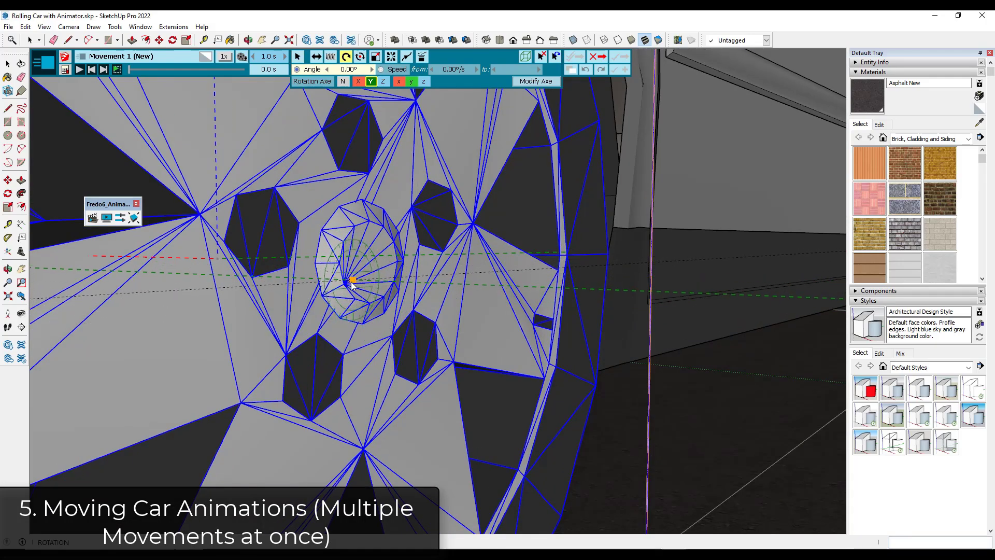
scroll(351, 284, "up", 5)
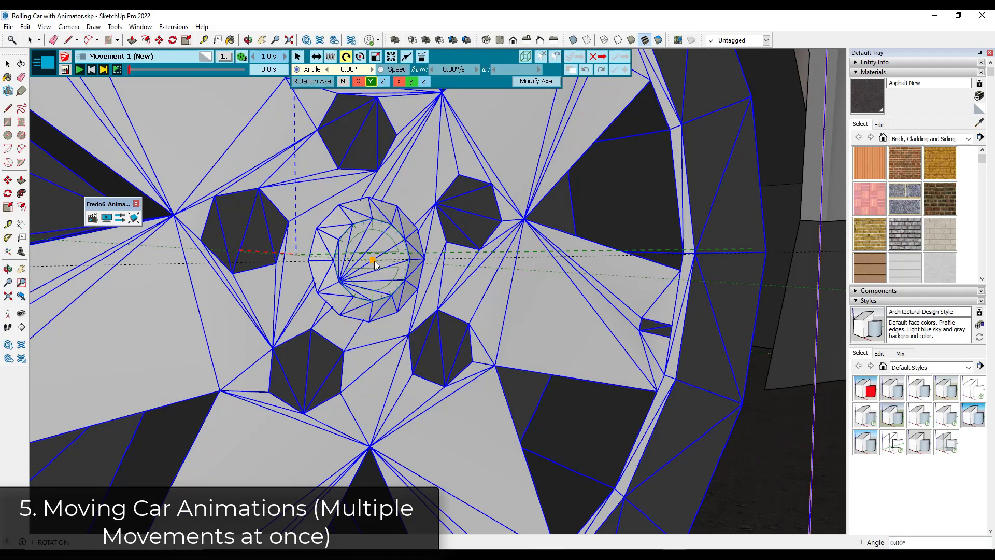
left_click(374, 262)
scroll(415, 270, "down", 6)
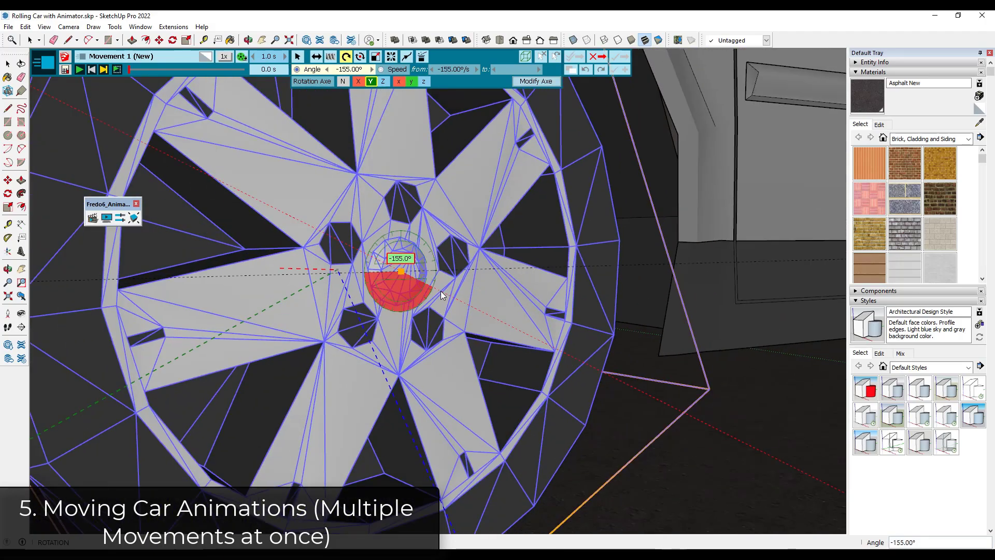
scroll(446, 295, "down", 4)
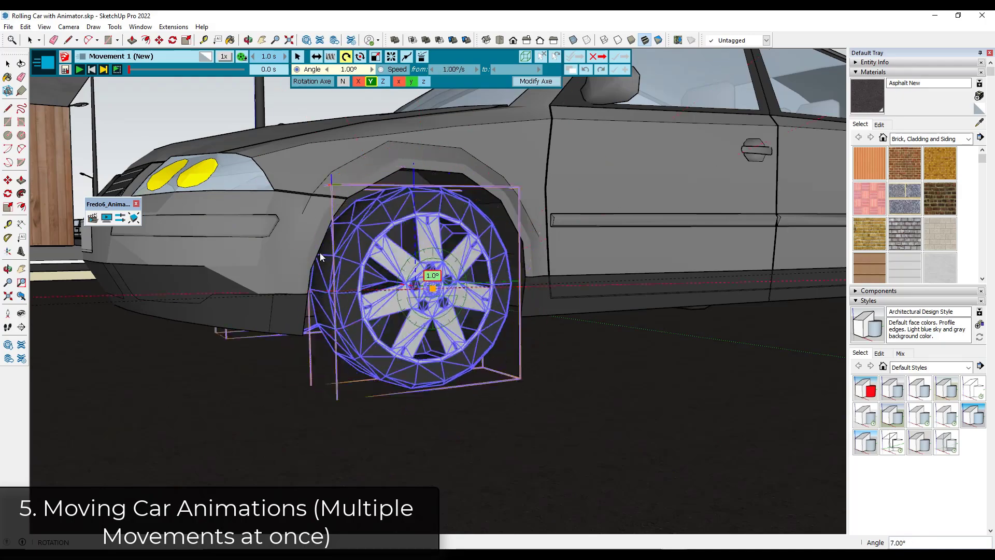
left_click(368, 293)
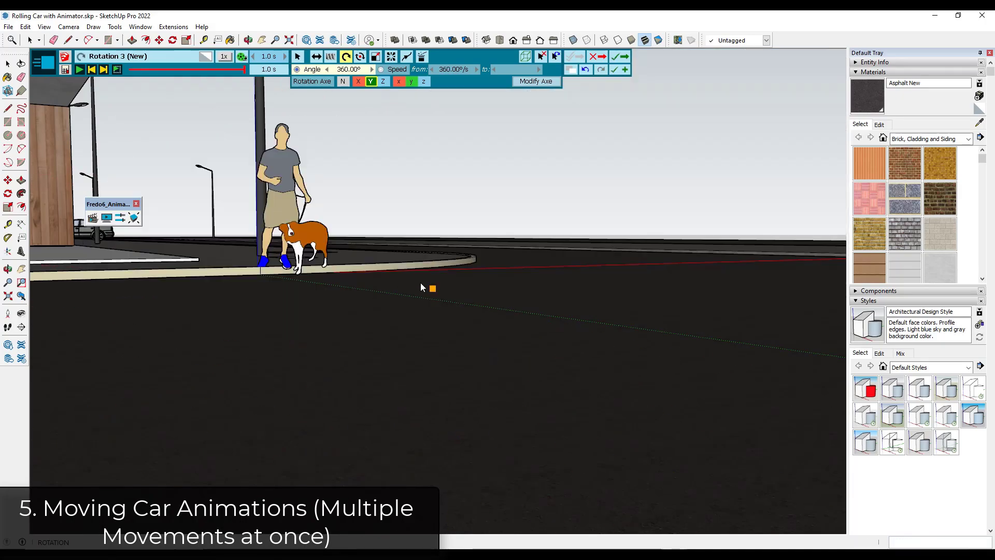
left_click(617, 58)
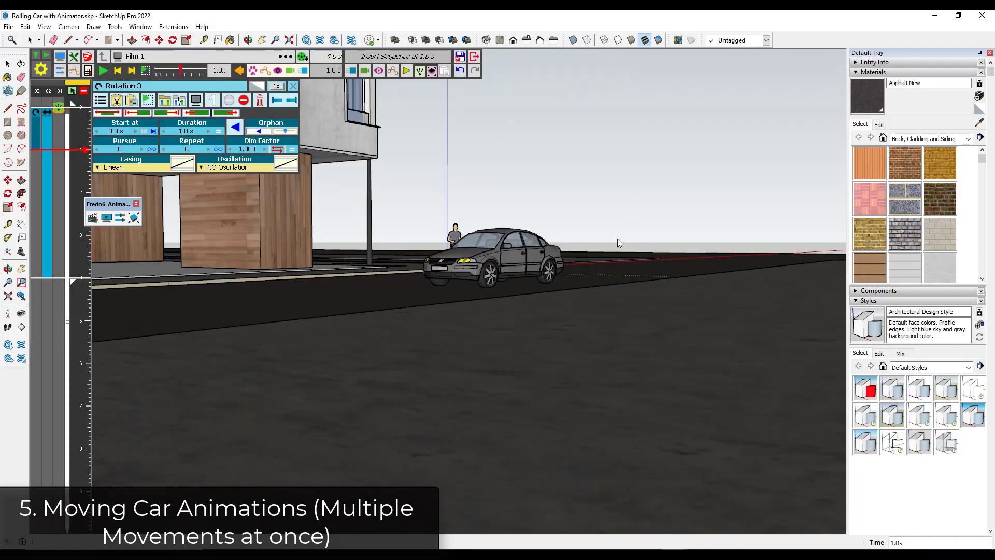
- Reset the timeline to 0.0 s and play the film to check the wheel rotation, stopping at 2.5 s
left_click_drag(80, 157, 82, 109)
left_click(103, 71)
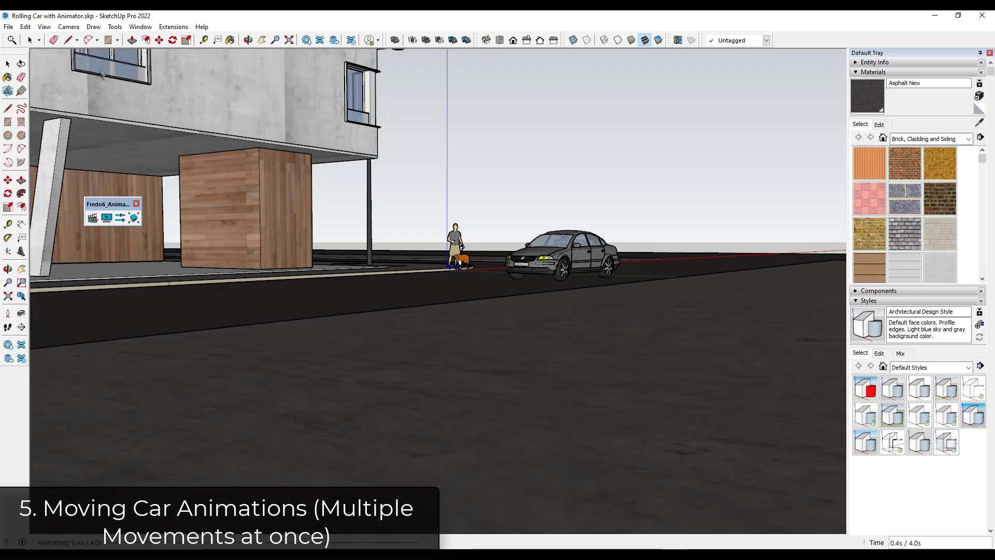
left_click(118, 95)
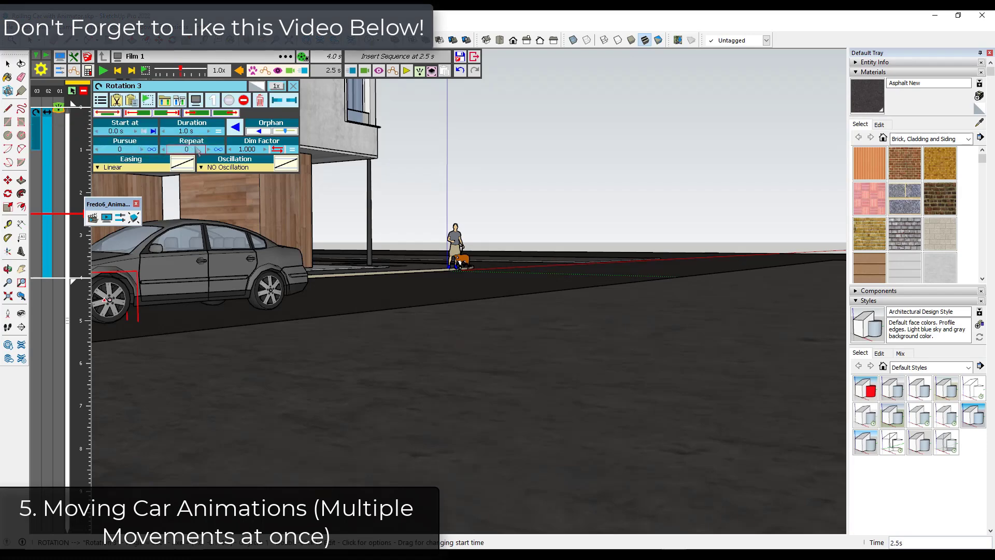
- Set the front wheel rotation to repeat indefinitely (-1) and replay the film from 0.0 s
left_click(218, 149)
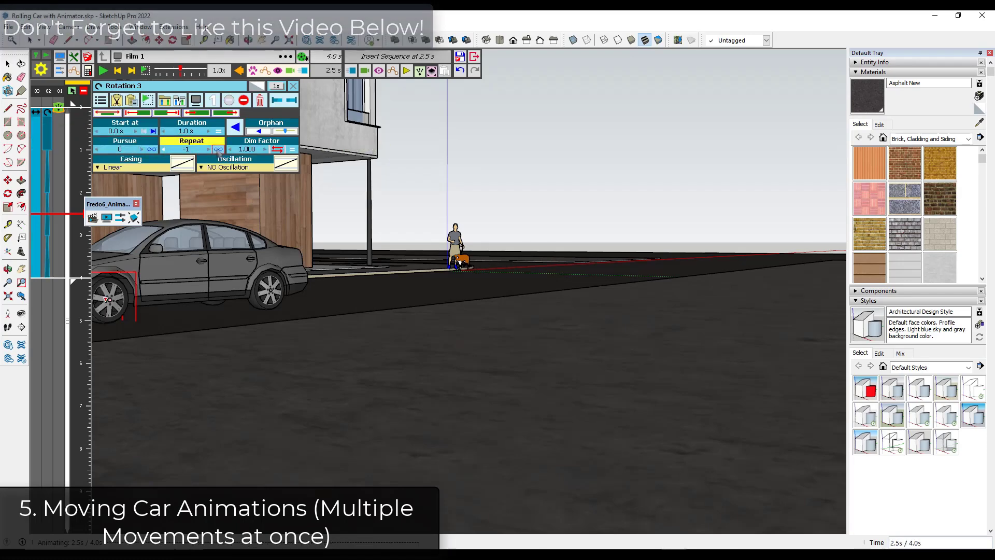
left_click_drag(80, 216, 83, 109)
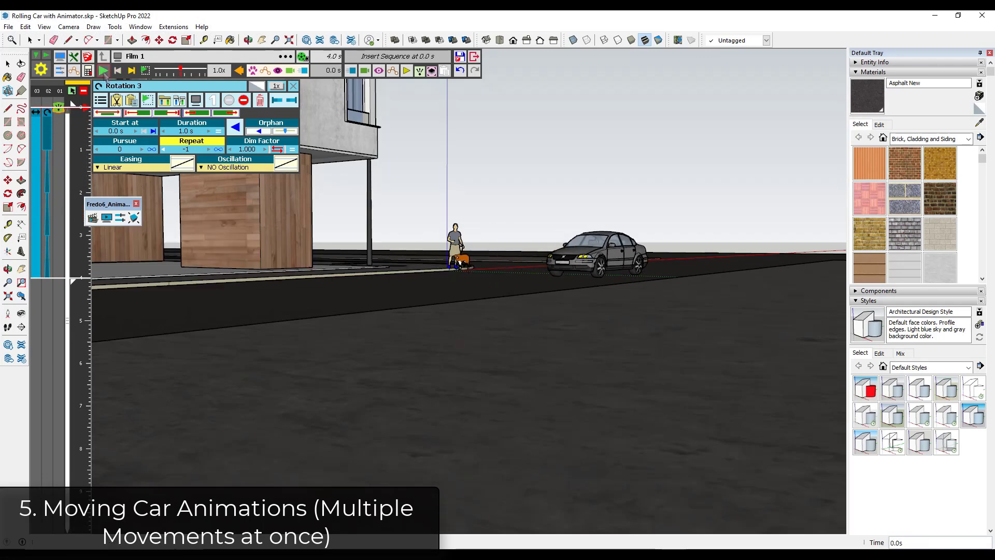
left_click(103, 71)
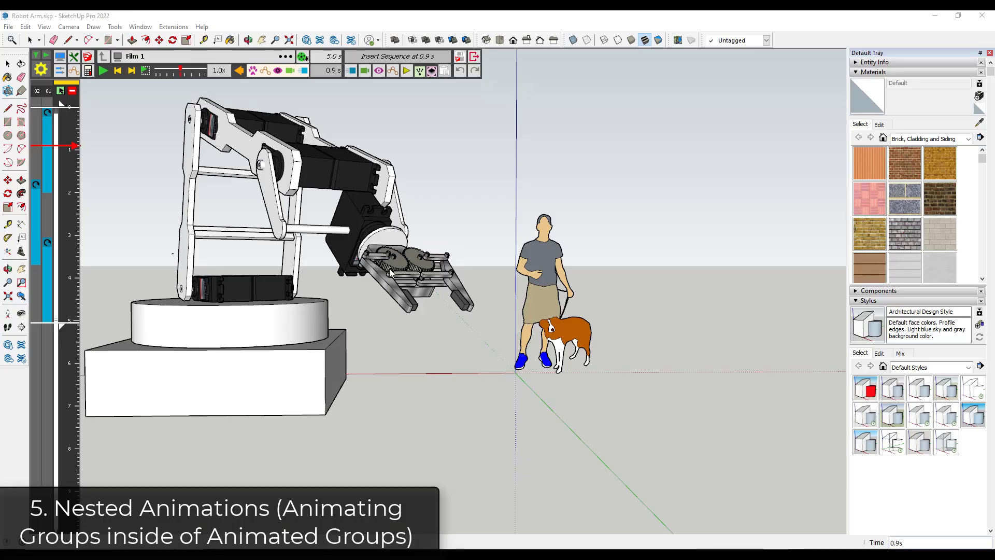
- In the Robot Arm model, scrub the timeline to 2.8 s, add a new movement and select the nested gripper assembly
mouse_move(74, 148)
left_mouse_down()
mouse_move(69, 256)
mouse_move(81, 136)
mouse_move(70, 210)
left_mouse_up()
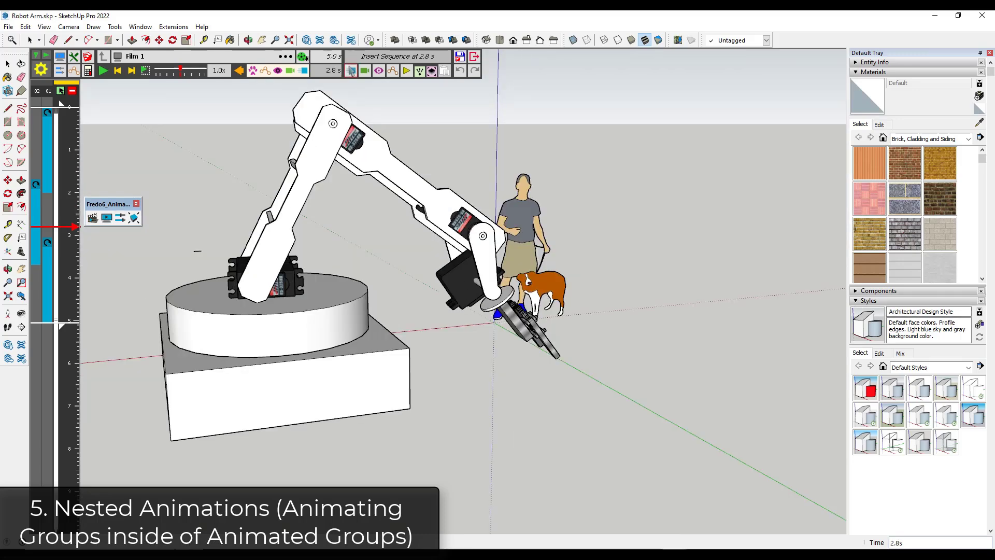
left_click(351, 70)
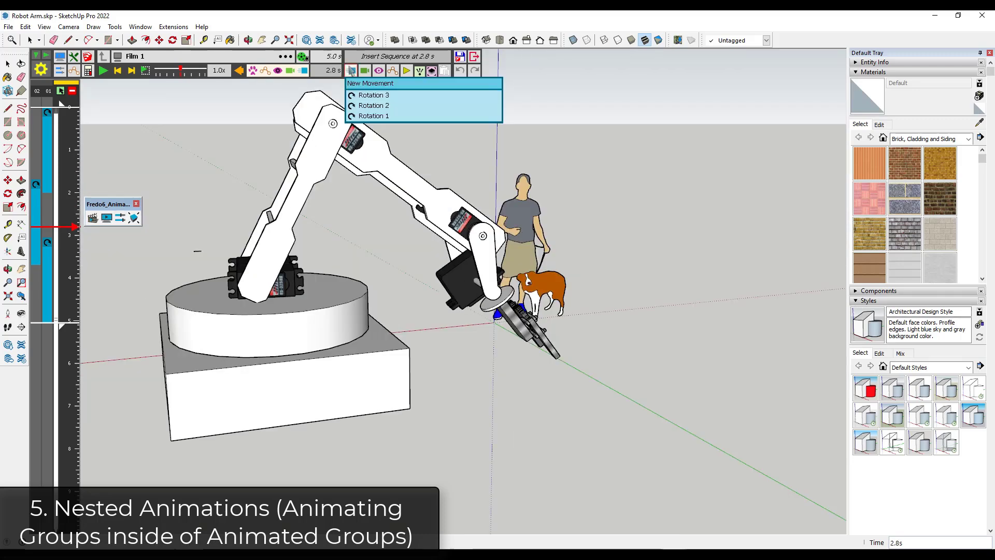
left_click(373, 85)
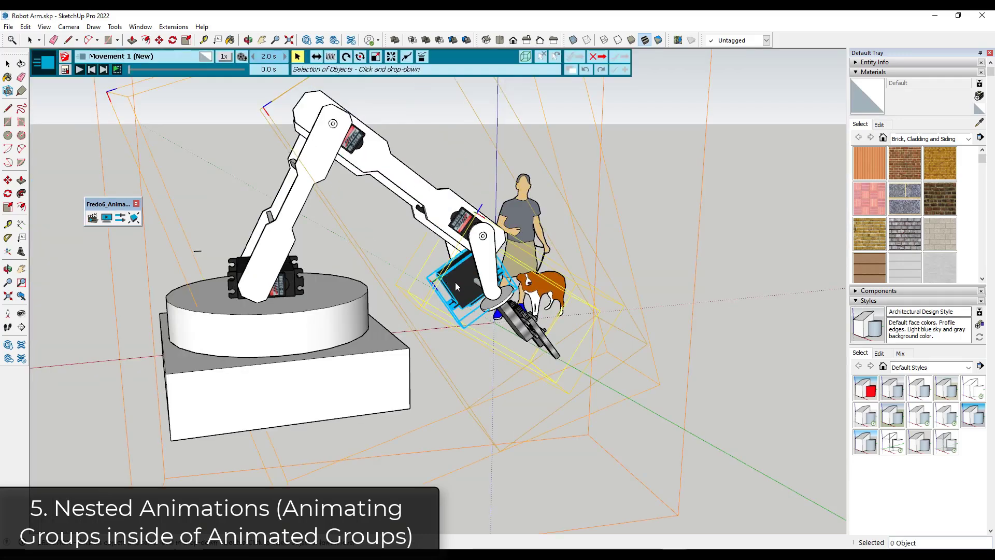
left_click(459, 285)
left_click(492, 306)
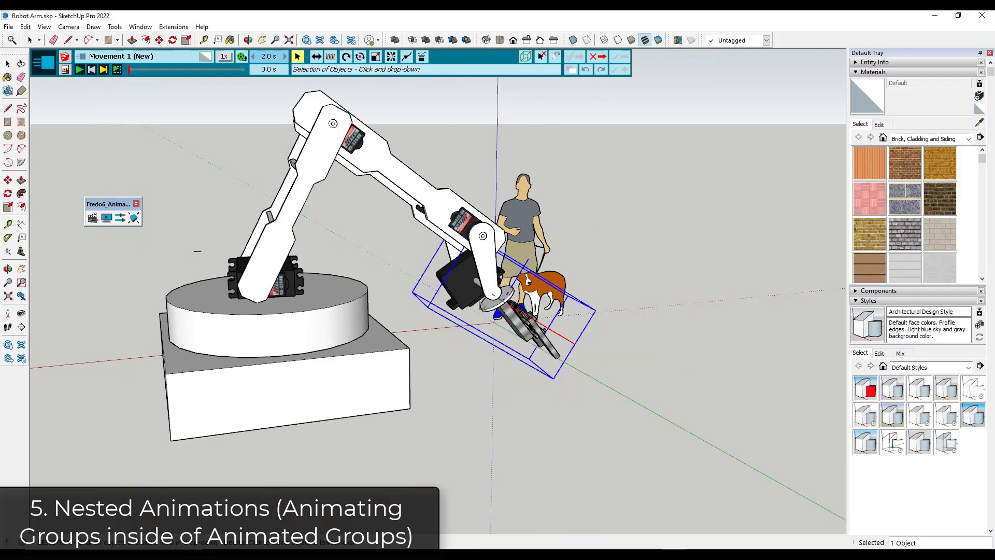
- Rotate the gripper assembly 46° over 2.0 s around a pivot on the arm's end link and finish the movement
scroll(461, 284, "up", 5)
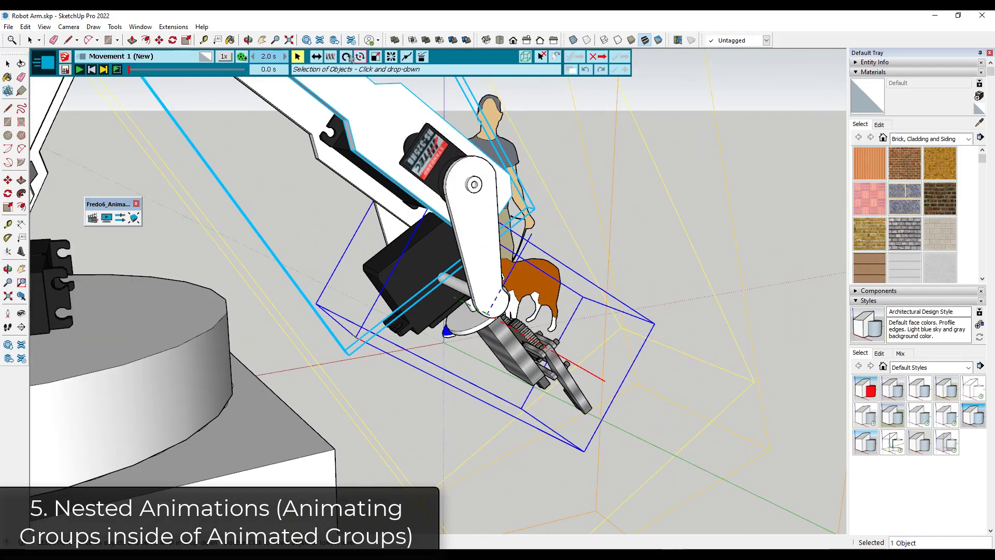
left_click(346, 57)
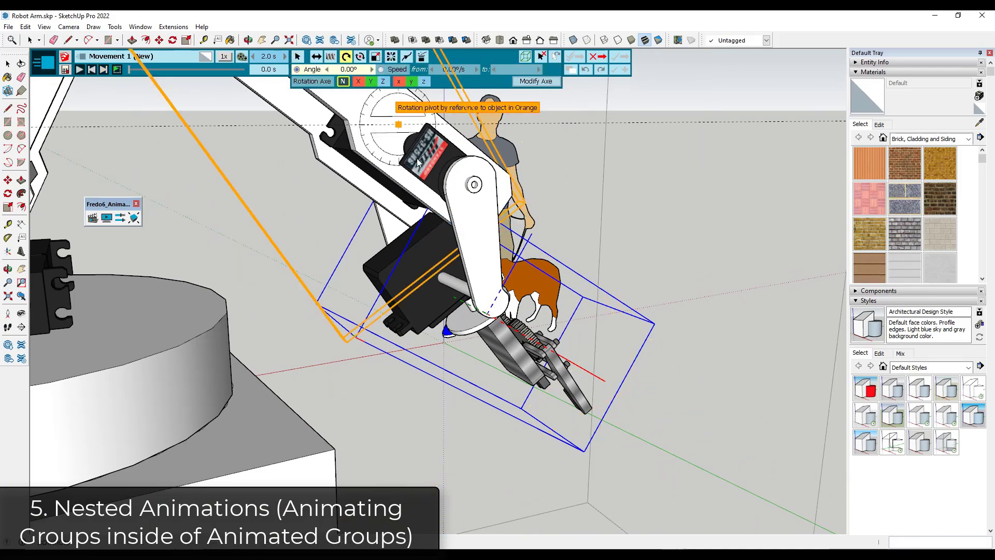
scroll(498, 290, "up", 3)
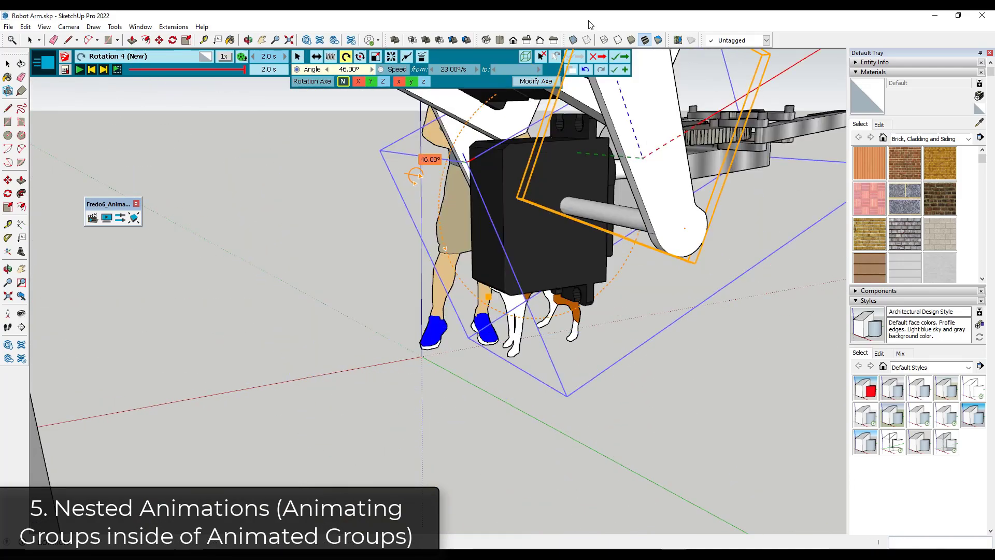
left_click(617, 56)
- Scrub the timeline back near the start and play the film to check the robot arm's nested rotations
scroll(568, 311, "down", 6)
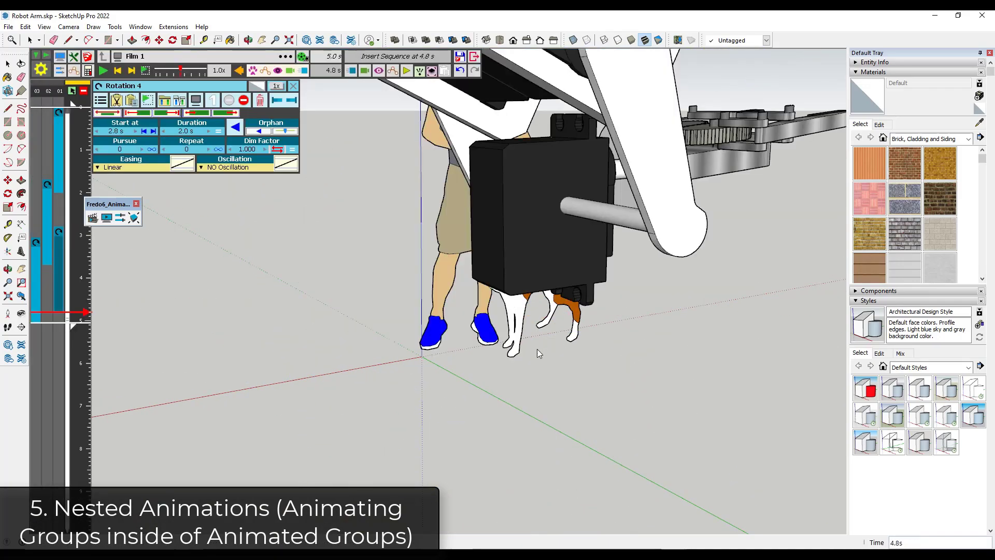
scroll(568, 311, "down", 3)
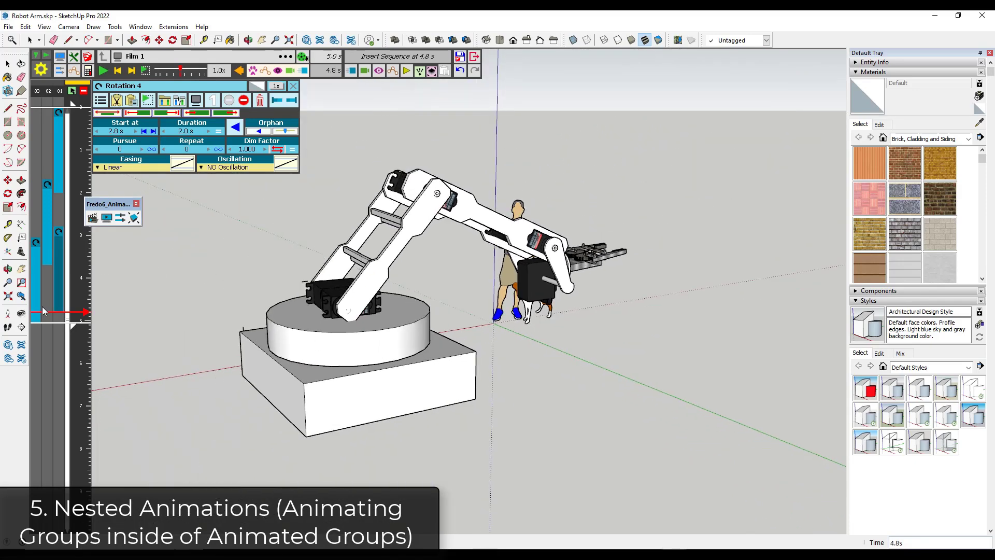
left_click_drag(86, 314, 91, 131)
left_click(103, 71)
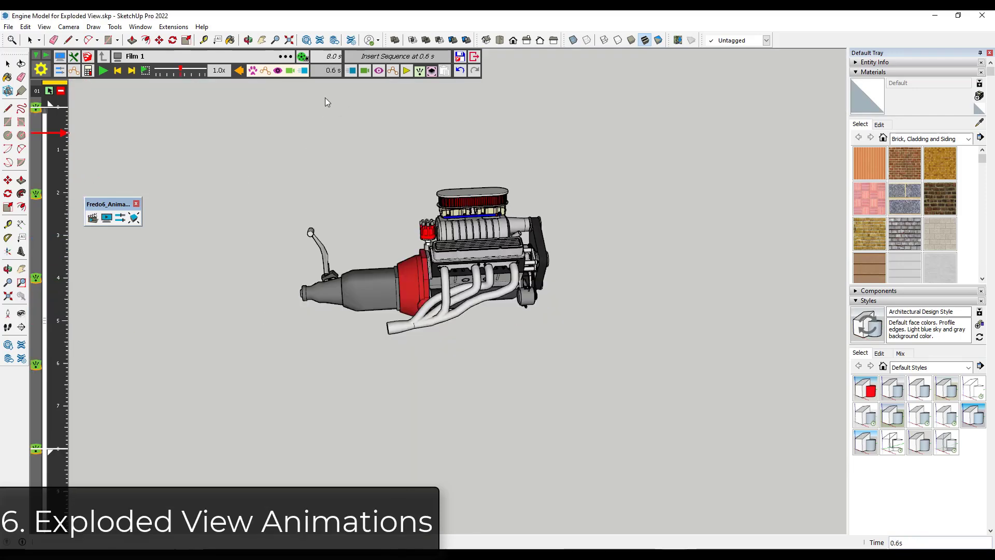
- Add a new explosion movement at 0.6 s for the whole engine assembly, set the explosion factor to 2.00 and finish the movement
left_click(351, 73)
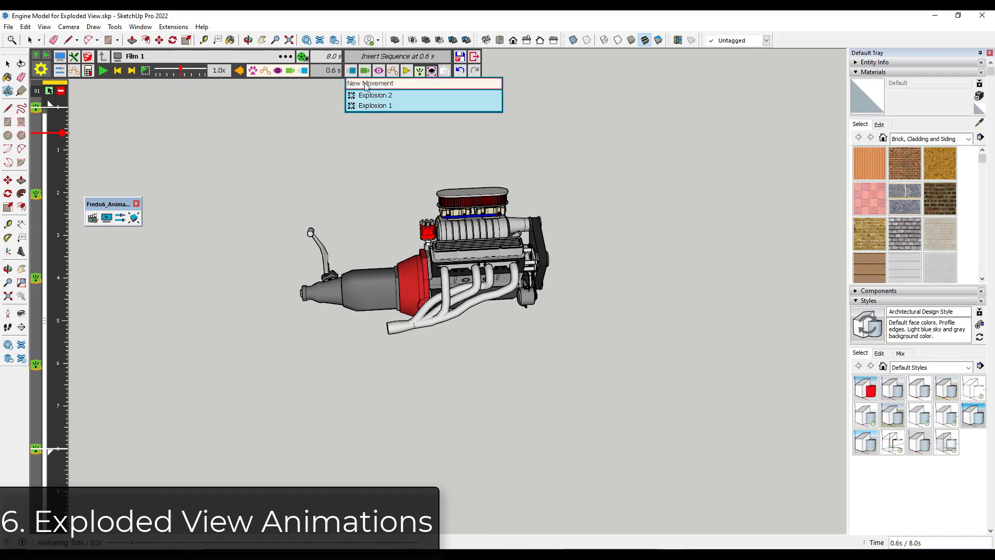
left_click(372, 83)
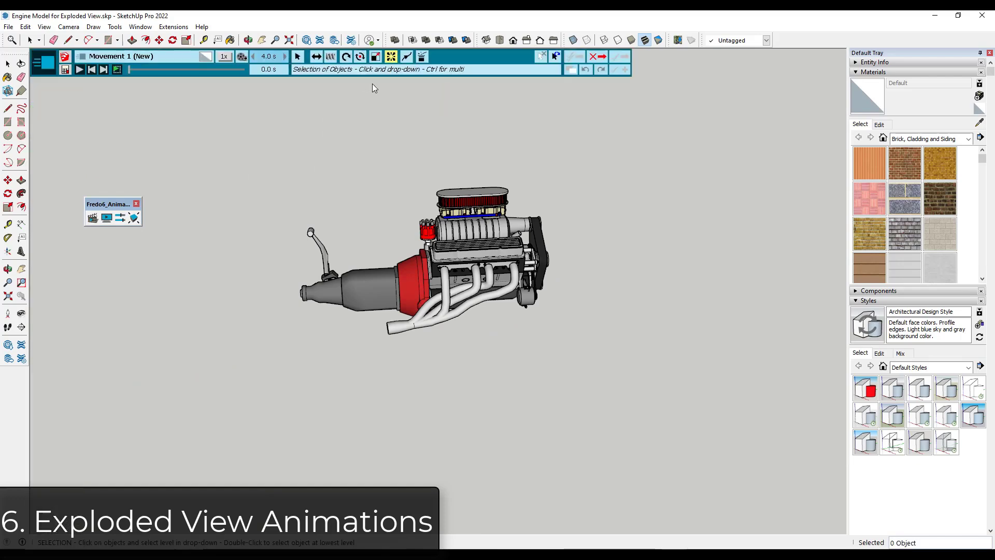
left_click(392, 57)
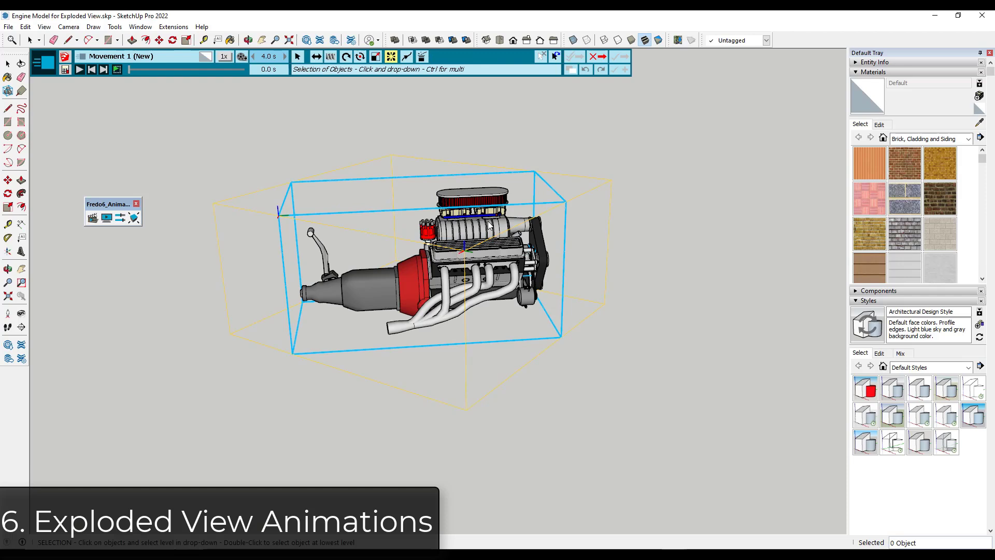
left_click(489, 225)
left_click(511, 228)
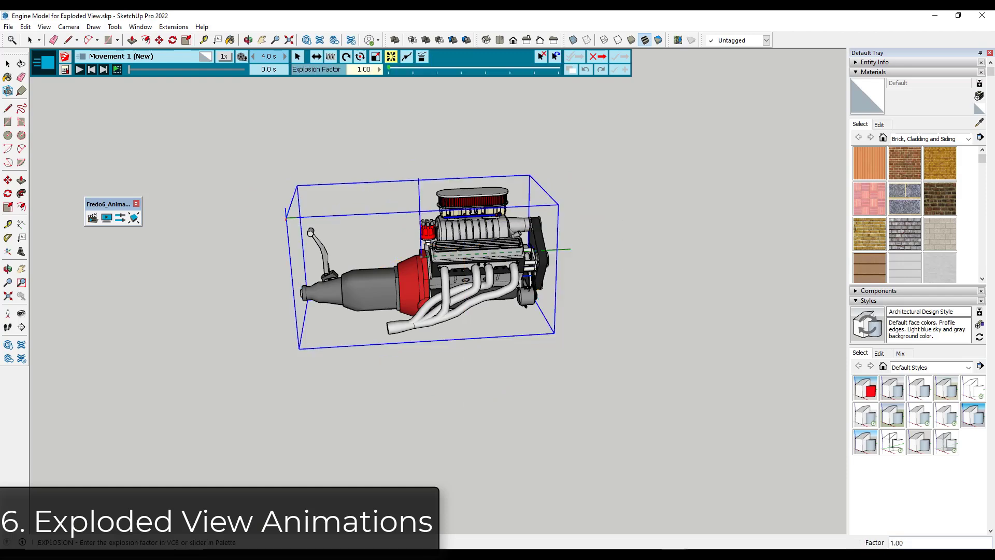
left_click_drag(385, 66, 413, 68)
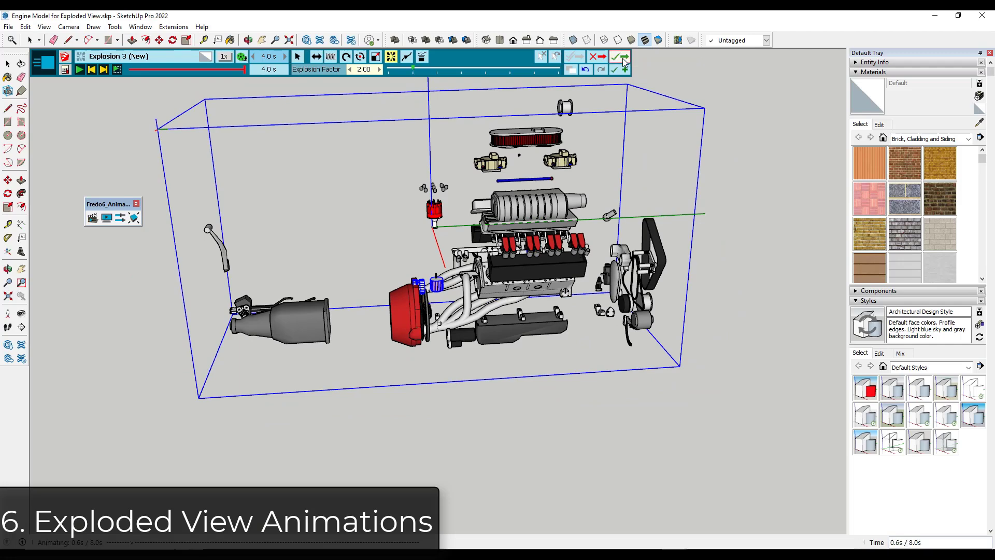
left_click(624, 58)
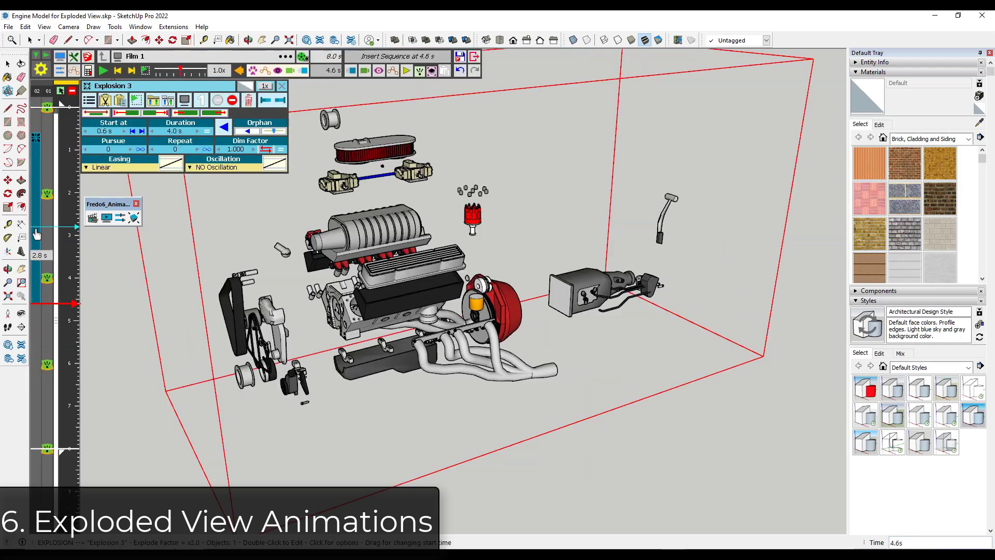
- Shift the engine's explosion sequence on the timeline to start at 0.0 s and play the film
left_click_drag(39, 233, 35, 204)
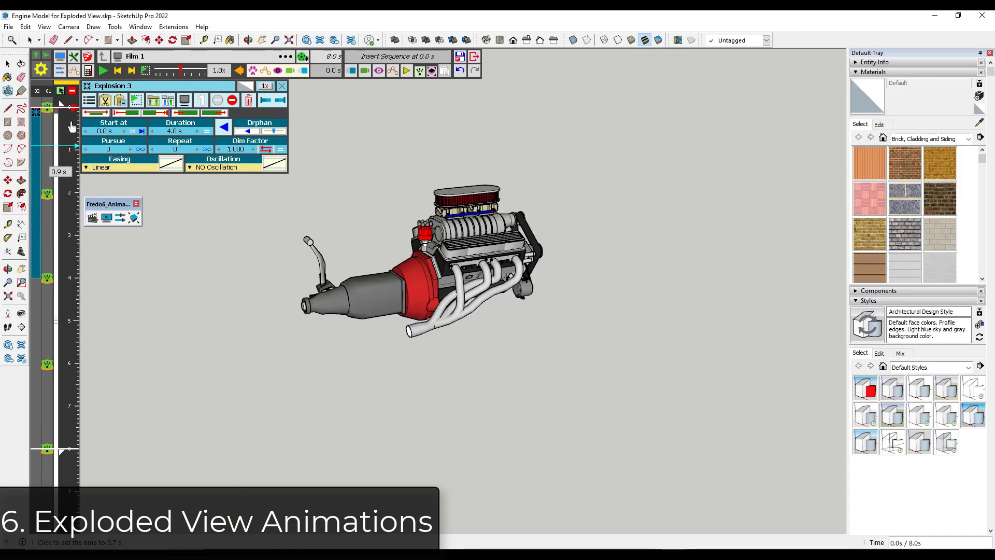
left_click(103, 70)
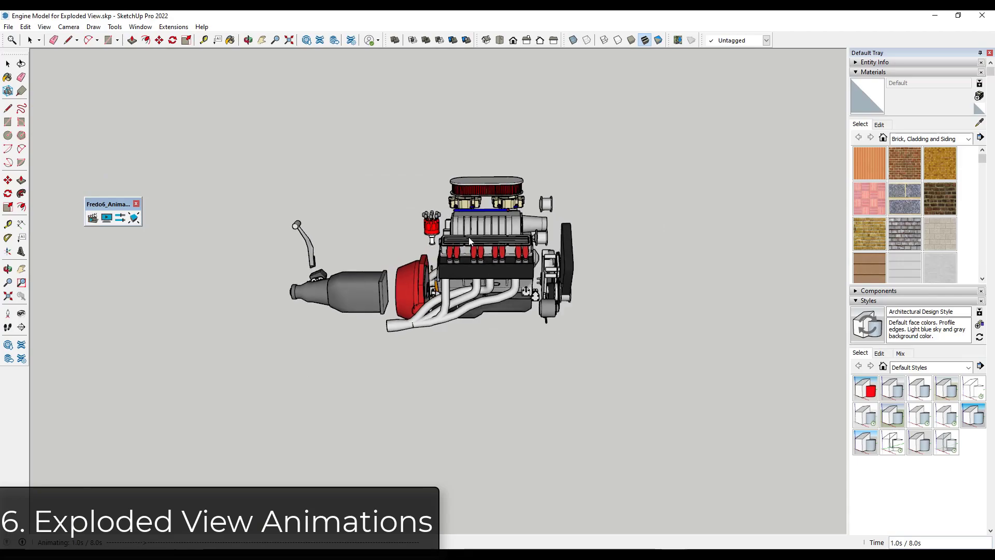